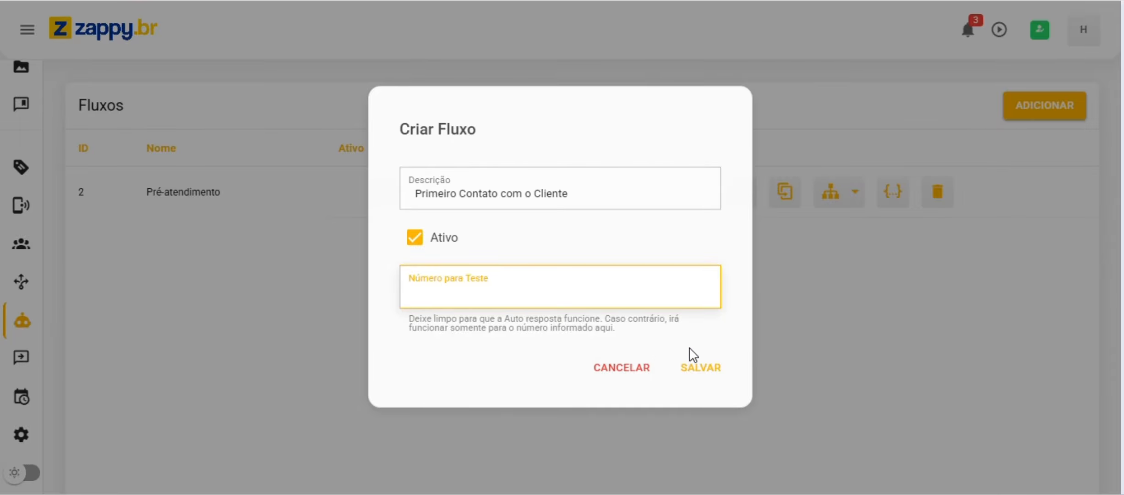
# Save the new flow "Primeiro Contato com o Cliente" and open it in Versão Nova (Vue Flow).
pyautogui.click(693, 374)
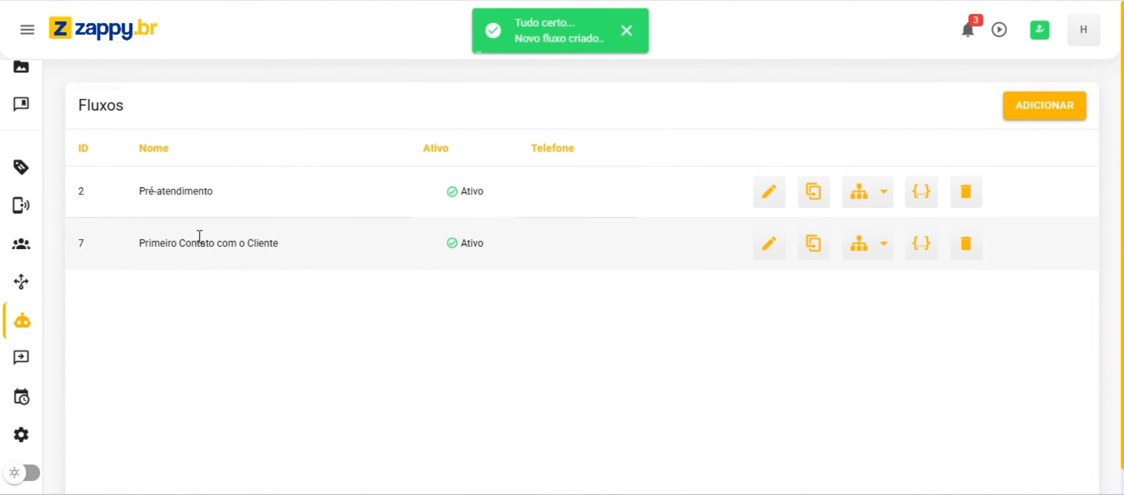
pyautogui.moveTo(137, 245); pyautogui.dragTo(291, 251)
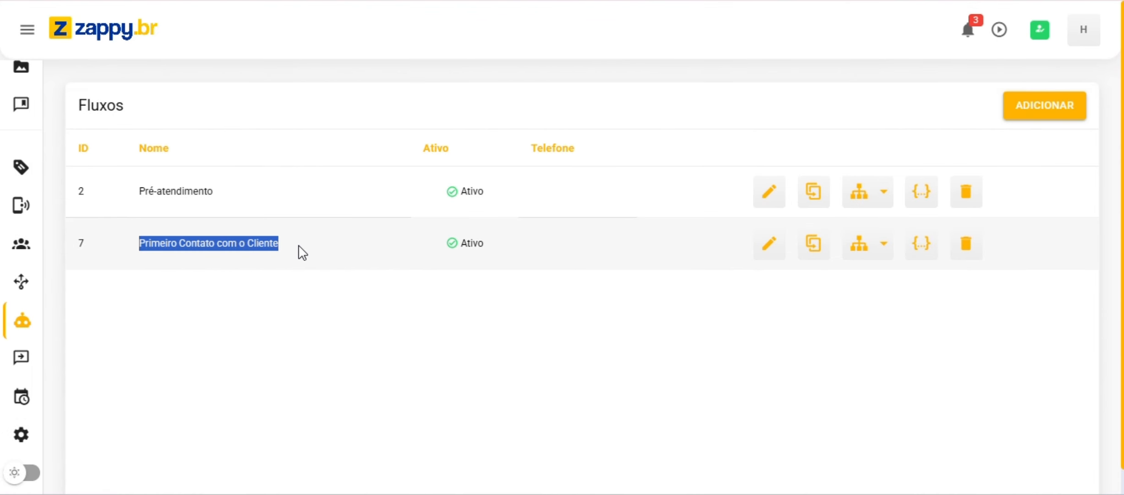
pyautogui.click(308, 248)
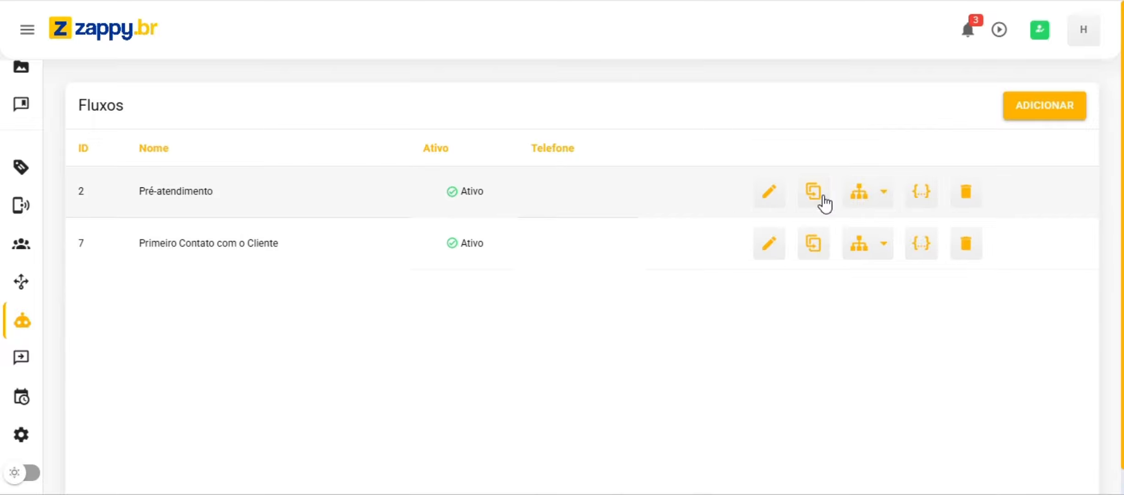
pyautogui.click(863, 249)
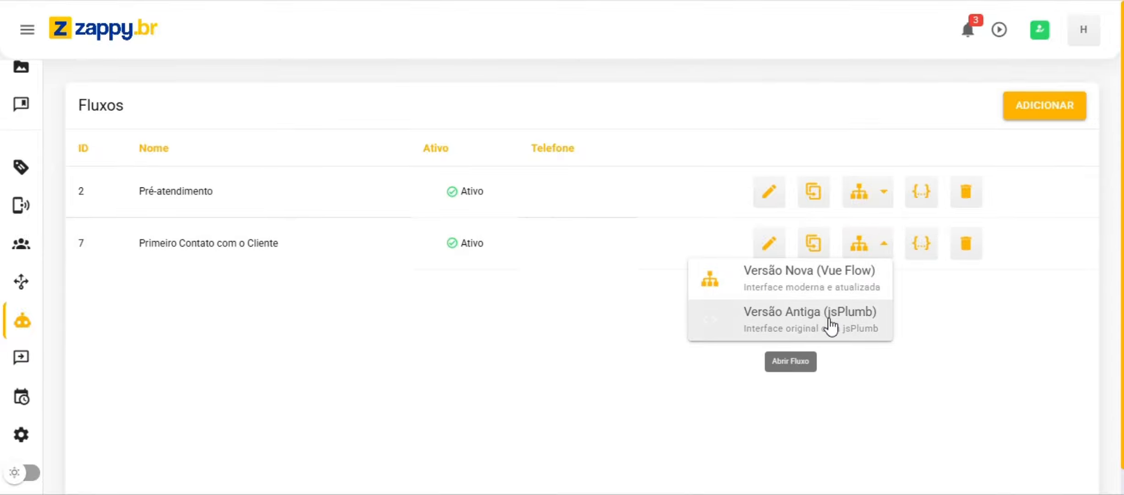
pyautogui.click(763, 274)
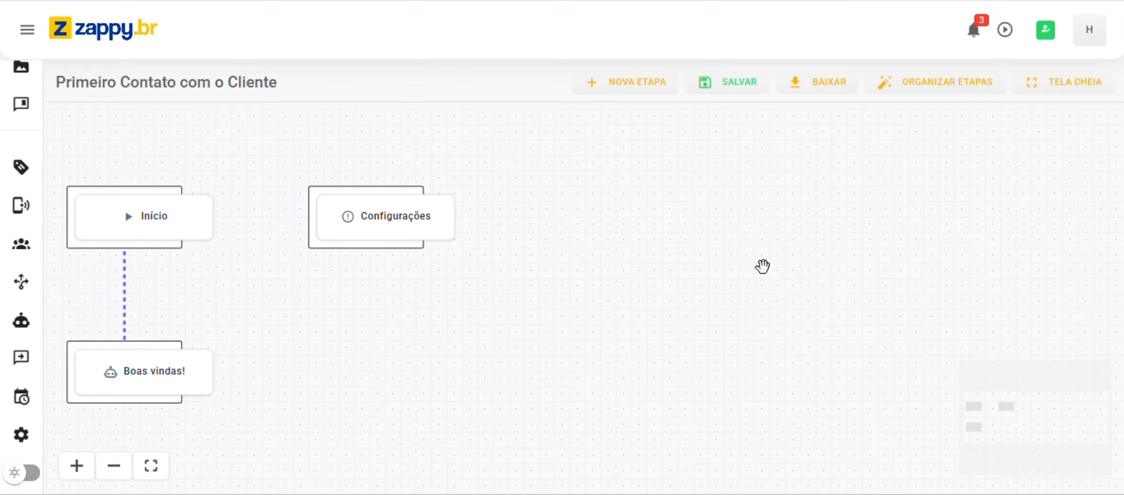
# Open the "Boas vindas!" step for editing and rename it "Primeira mensagem".
pyautogui.moveTo(3, 123)
pyautogui.moveTo(111, 382)
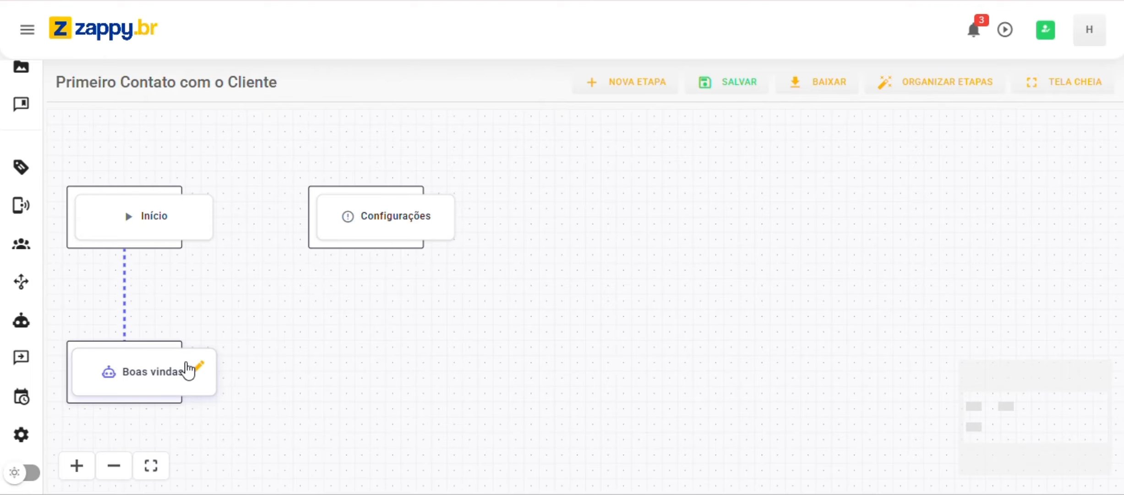
pyautogui.click(140, 377)
pyautogui.moveTo(341, 222); pyautogui.dragTo(204, 234)
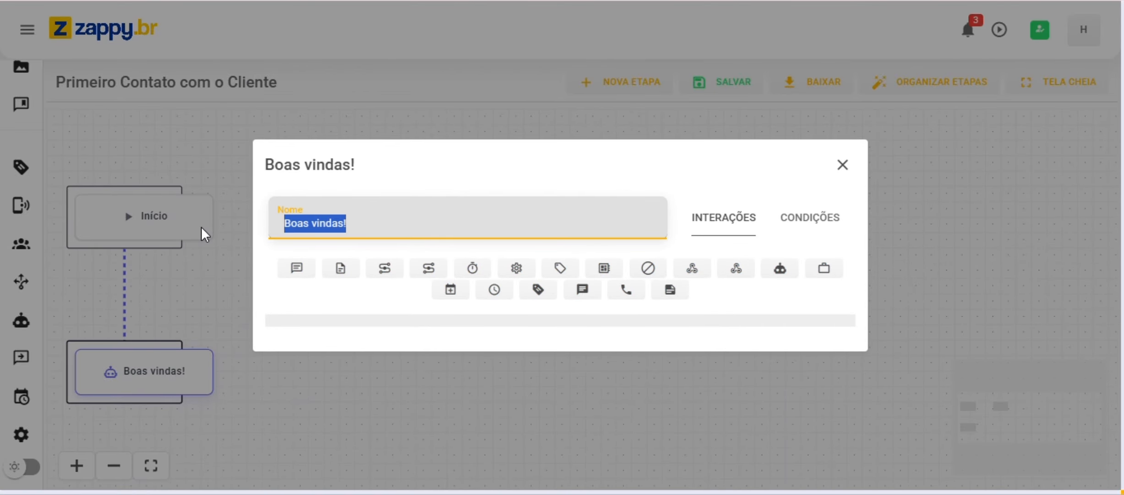
pyautogui.write('Pr')
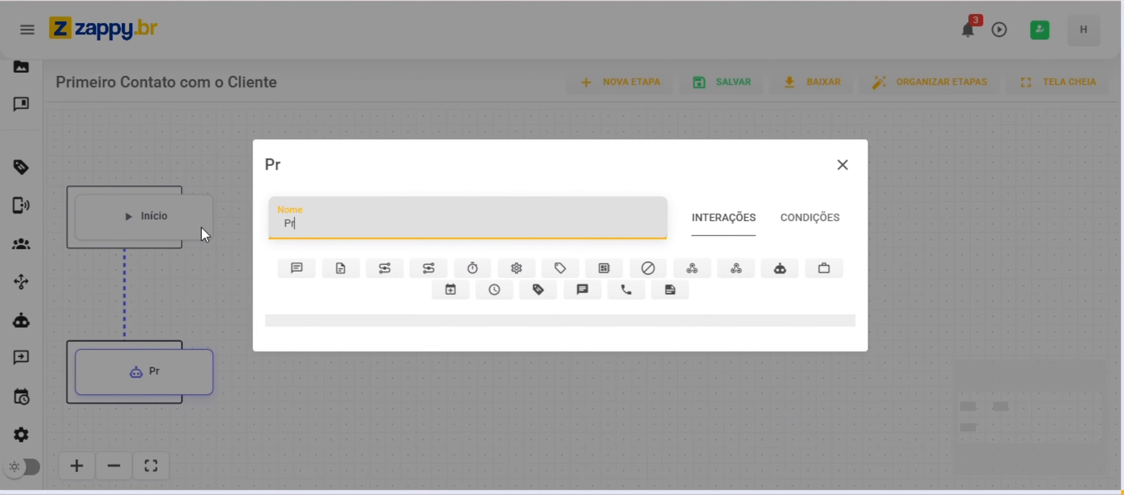
pyautogui.write('imeira menagem')
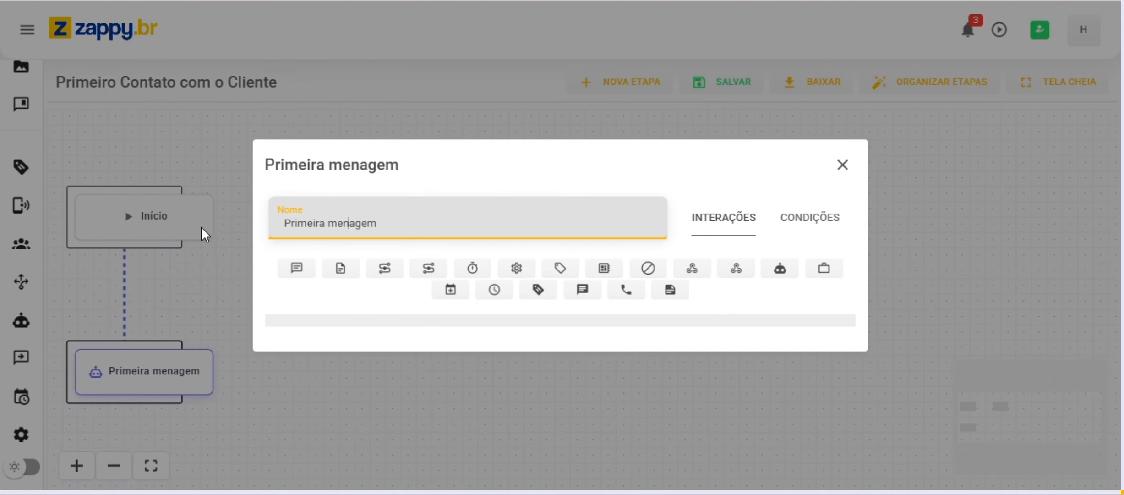
pyautogui.press('Left')
pyautogui.press('Left')
pyautogui.press('Left')
pyautogui.press('Left')
pyautogui.write('s')
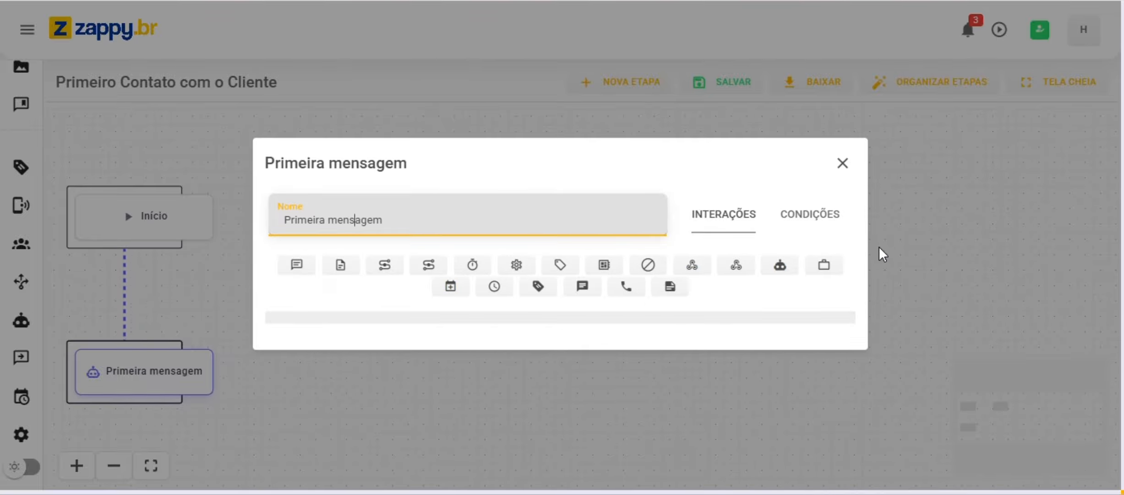
# Add a message reading "Olá {{name}}! Bem vindo(a) ao atendimento automático! Por favor, selecione uma das opções abaixo:", using the Nome variable for the name.
pyautogui.click(295, 266)
pyautogui.click(346, 315)
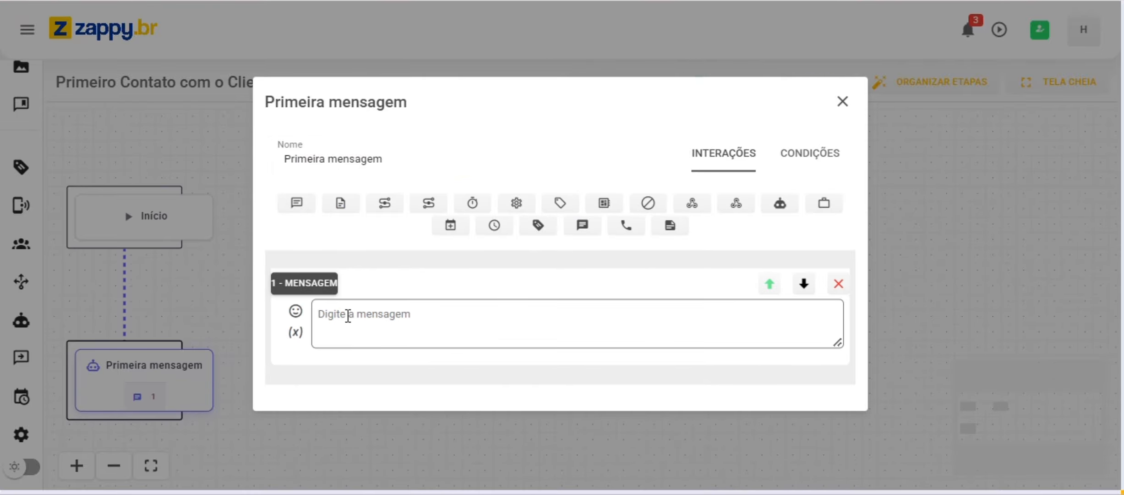
pyautogui.write('Olá ! B')
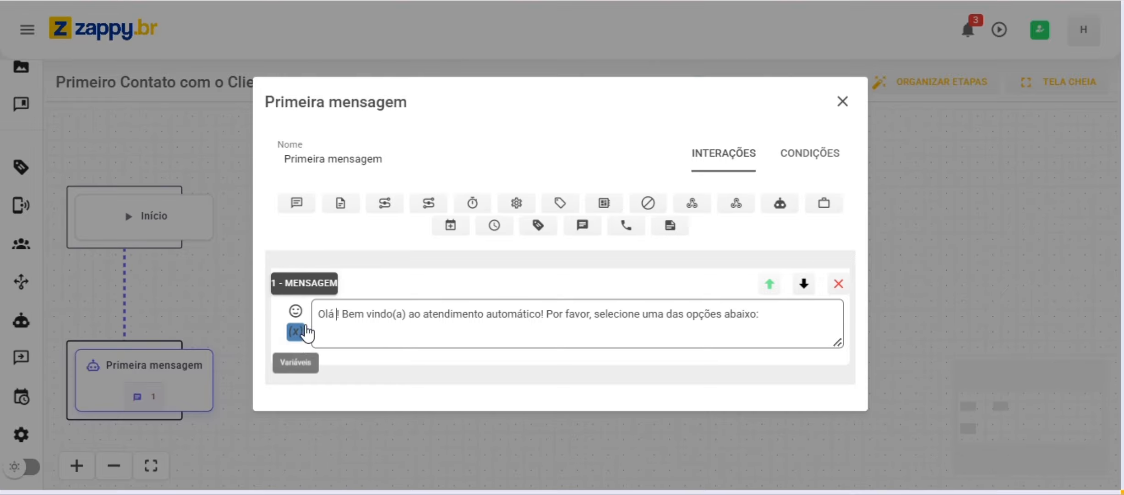
pyautogui.click(300, 338)
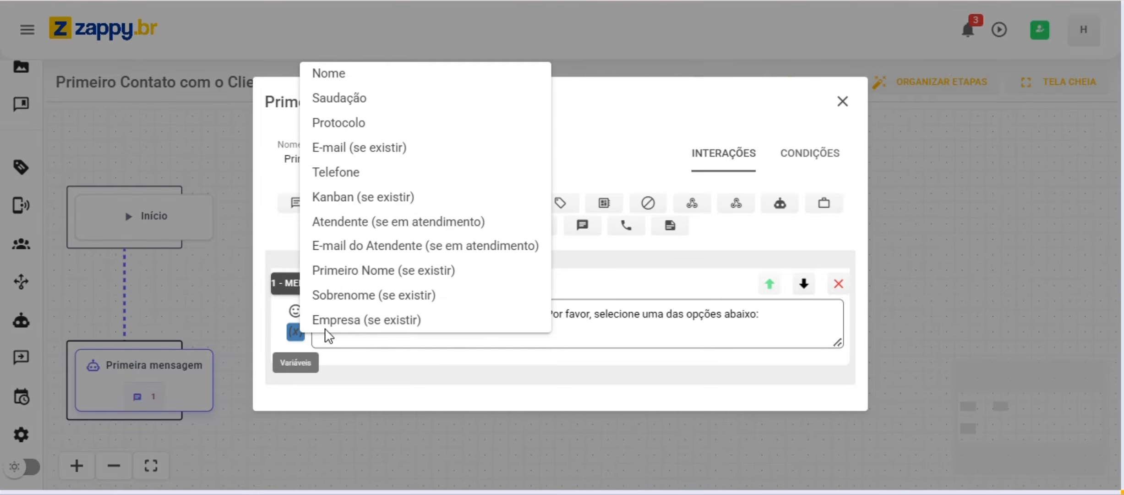
pyautogui.click(343, 84)
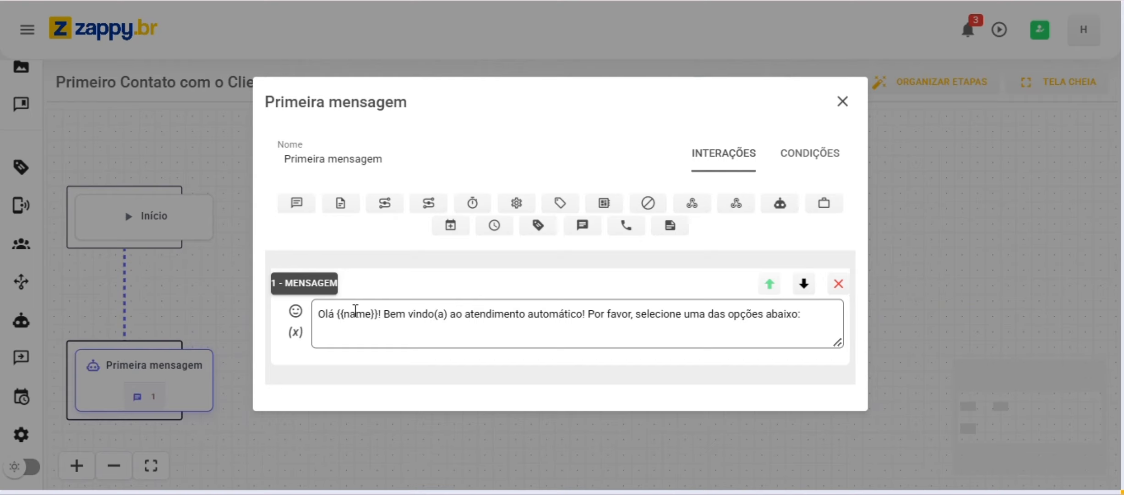
pyautogui.click(295, 334)
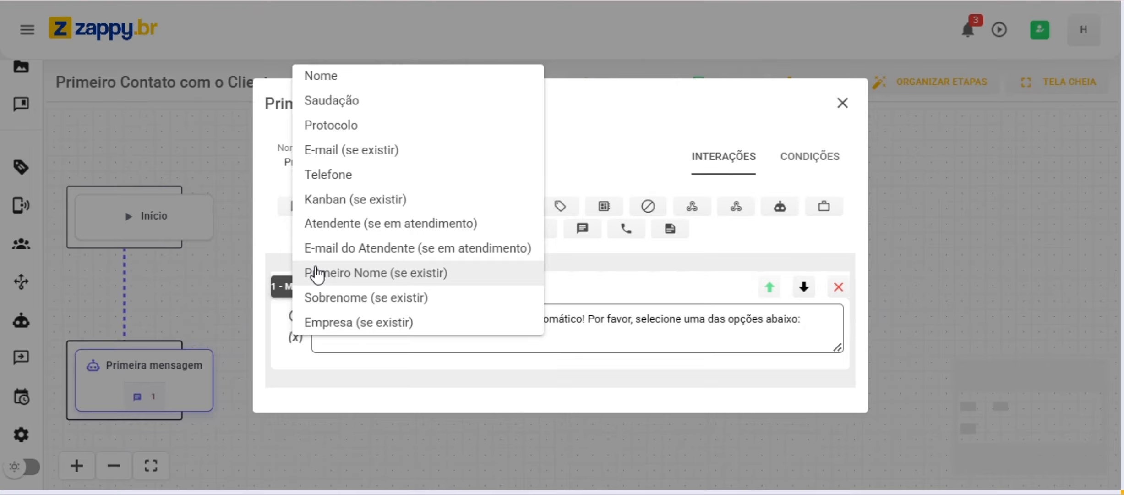
pyautogui.click(600, 315)
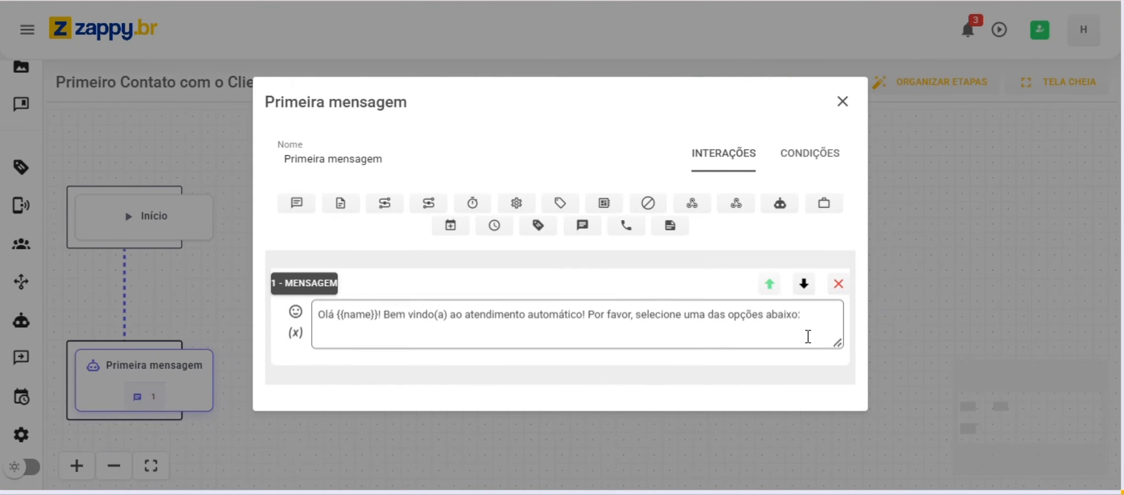
# Add a delay interaction of 3 seconds after the welcome message.
pyautogui.click(466, 207)
pyautogui.click(357, 371)
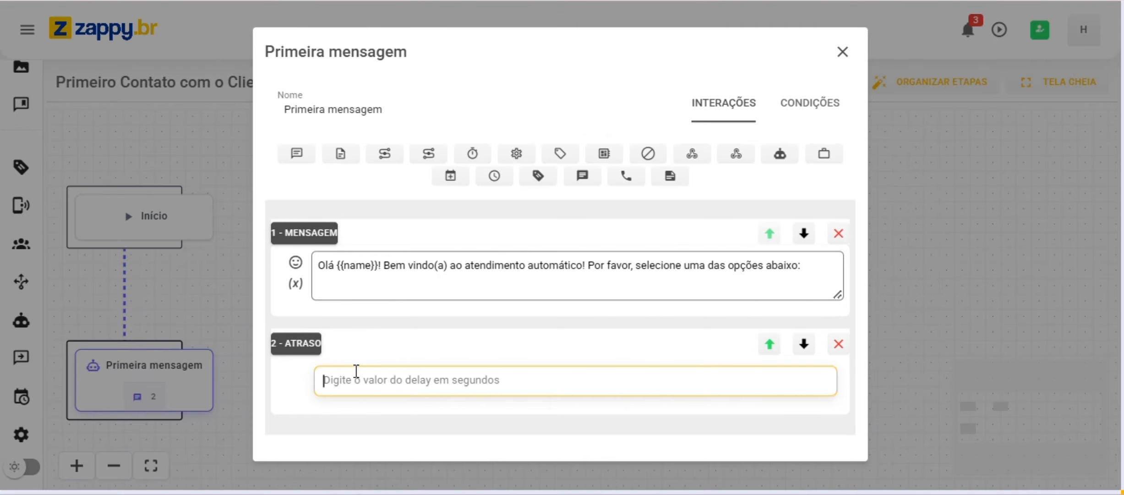
pyautogui.write('3')
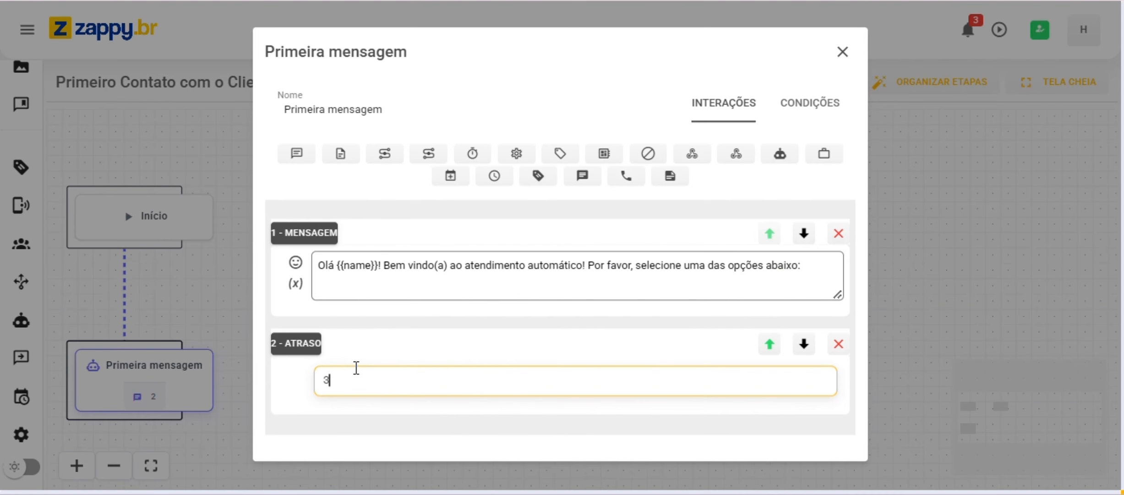
# Add a second message listing "1. Agendar um horário.", "2. Financeiro." and "3. Atendimento." on separate lines, and close the step editor.
pyautogui.click(298, 153)
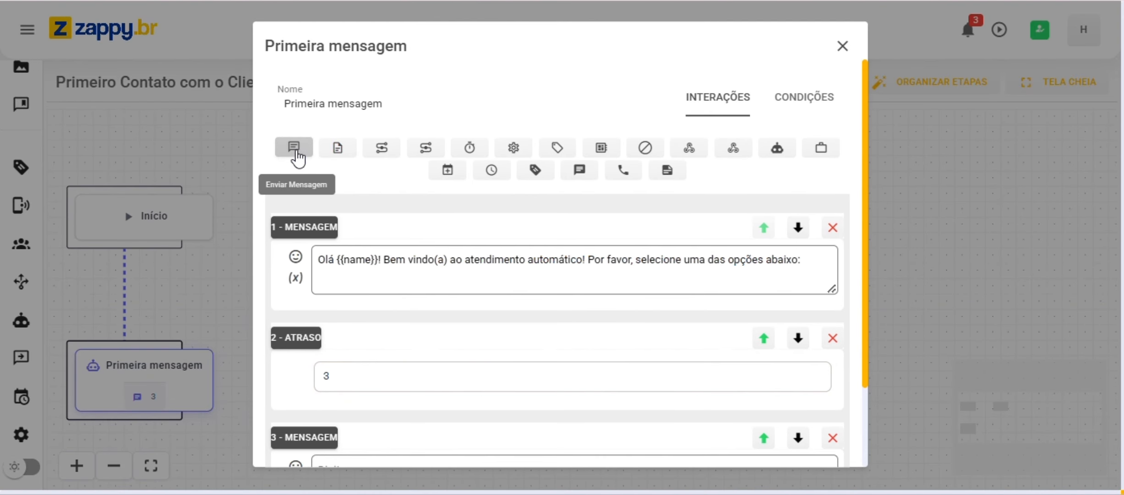
pyautogui.scroll(-1, 375, 352)
pyautogui.scroll(-2, 374, 352)
pyautogui.click(362, 375)
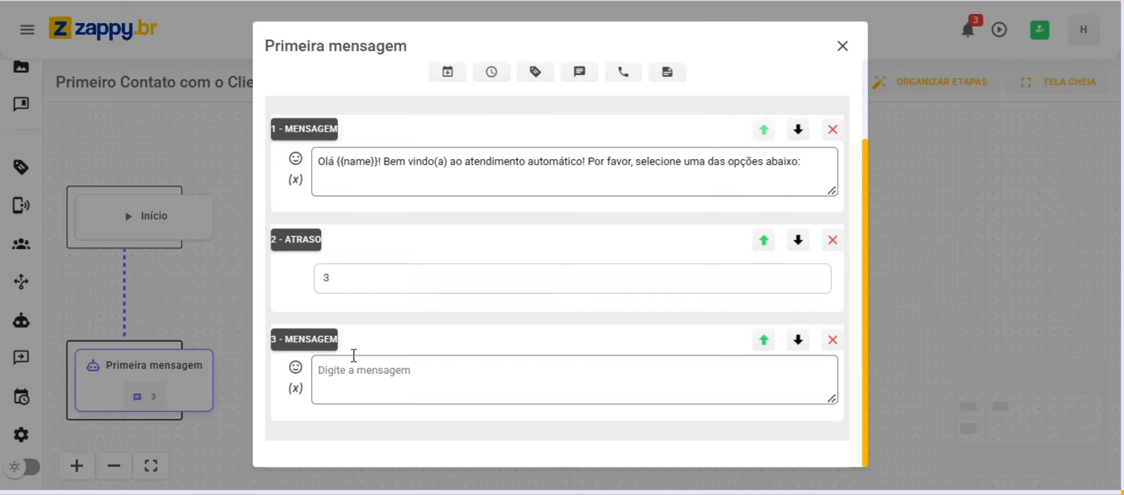
pyautogui.write('1. Agendar um horário. 2. Financeiro. 3. Atendimento.')
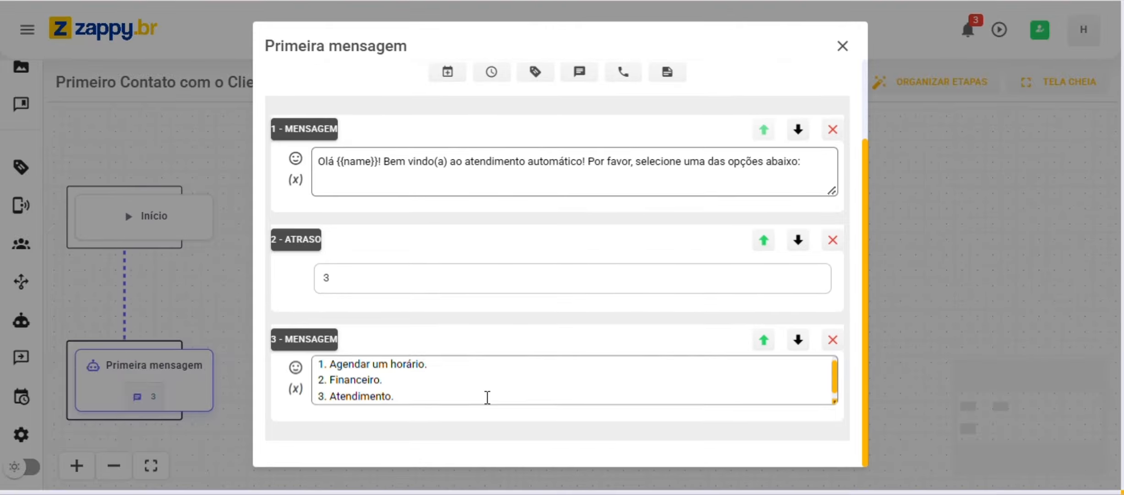
pyautogui.scroll(1, 488, 396)
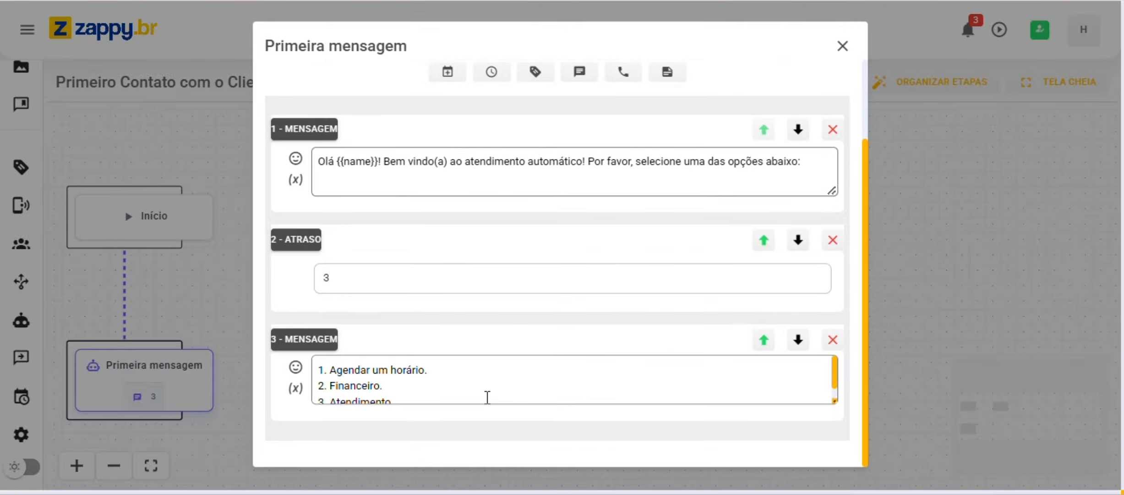
pyautogui.click(844, 45)
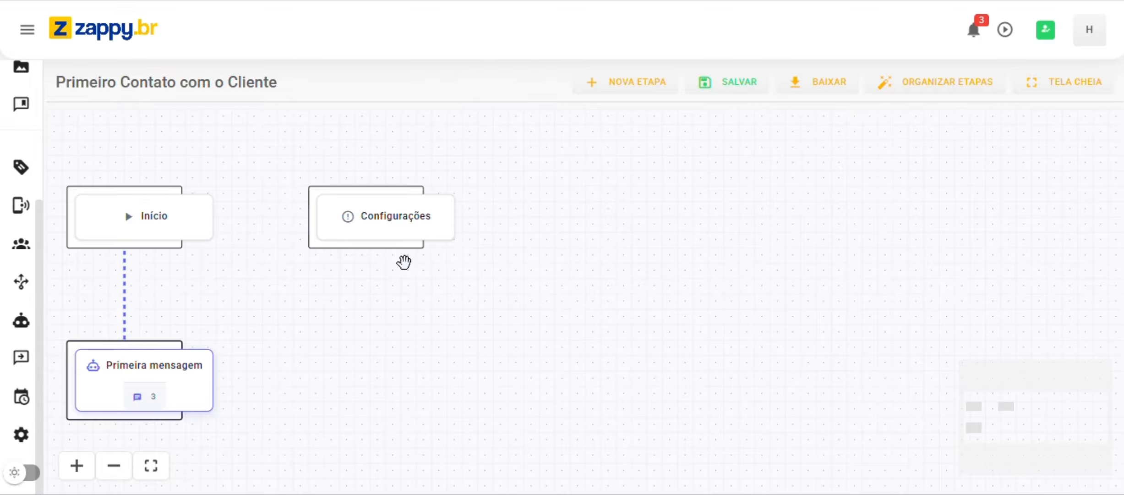
# Add a new step to the flow, place it beside "Primeira mensagem" and name it "Etapa 1".
pyautogui.click(617, 85)
pyautogui.moveTo(276, 328)
pyautogui.moveTo(276, 328); pyautogui.dragTo(324, 408)
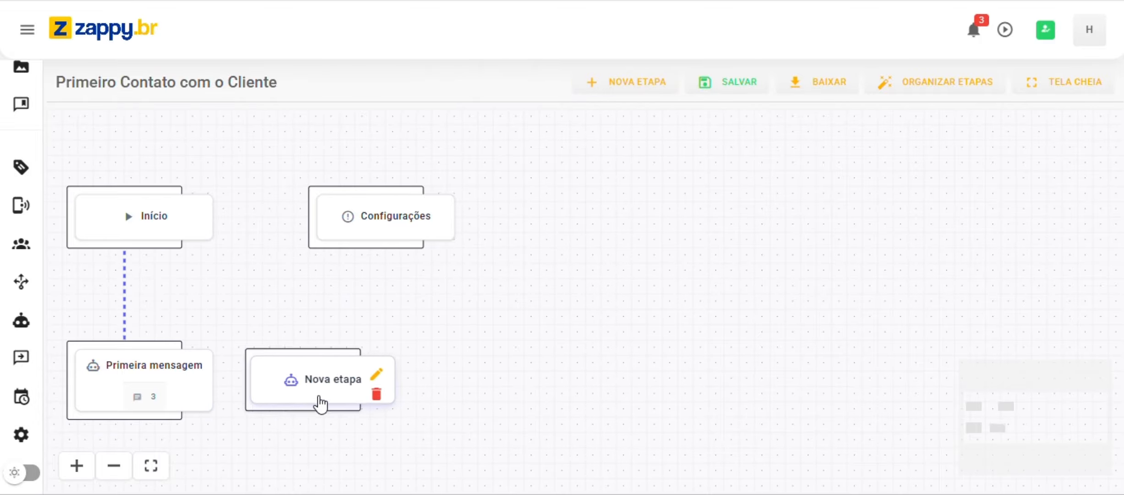
pyautogui.doubleClick(326, 377)
pyautogui.tripleClick(355, 203)
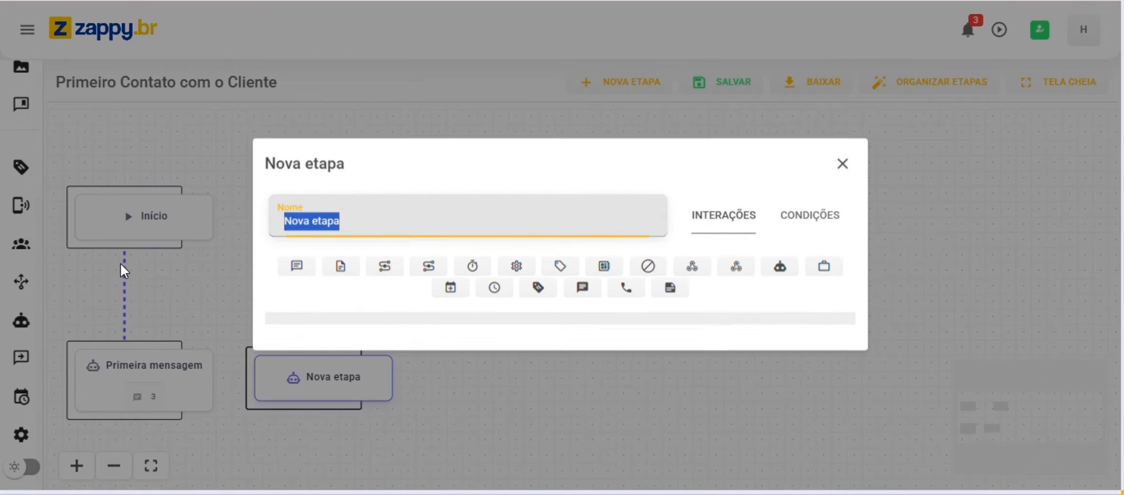
pyautogui.write('Etapa 1')
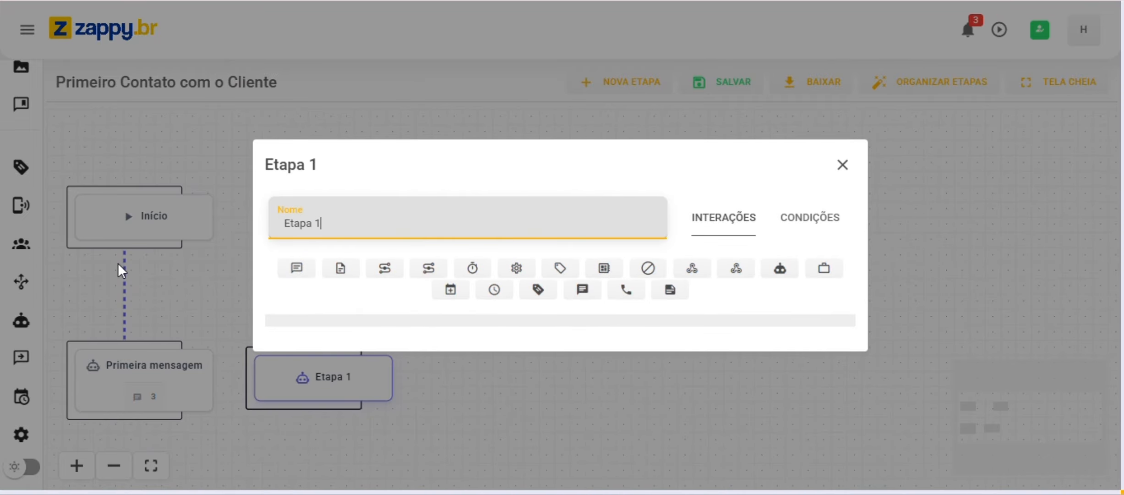
# Add a message to Etapa 1 reading "Claro, podemos agendar um horário, me fala suas disponibilidades que um atendente entrará em contato.".
pyautogui.click(303, 266)
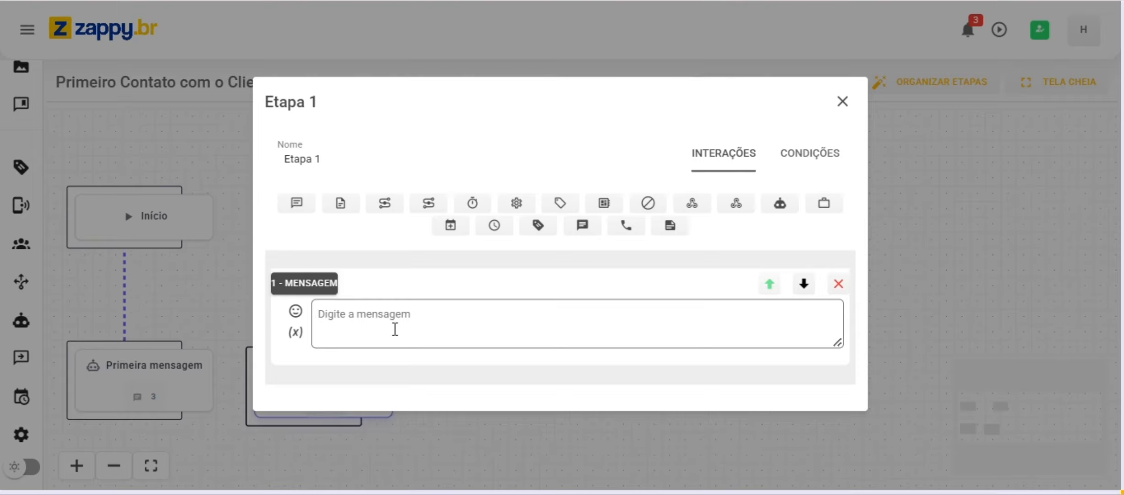
pyautogui.write('Claro, podemos agendar um horário, me fala suas disponibilidades que')
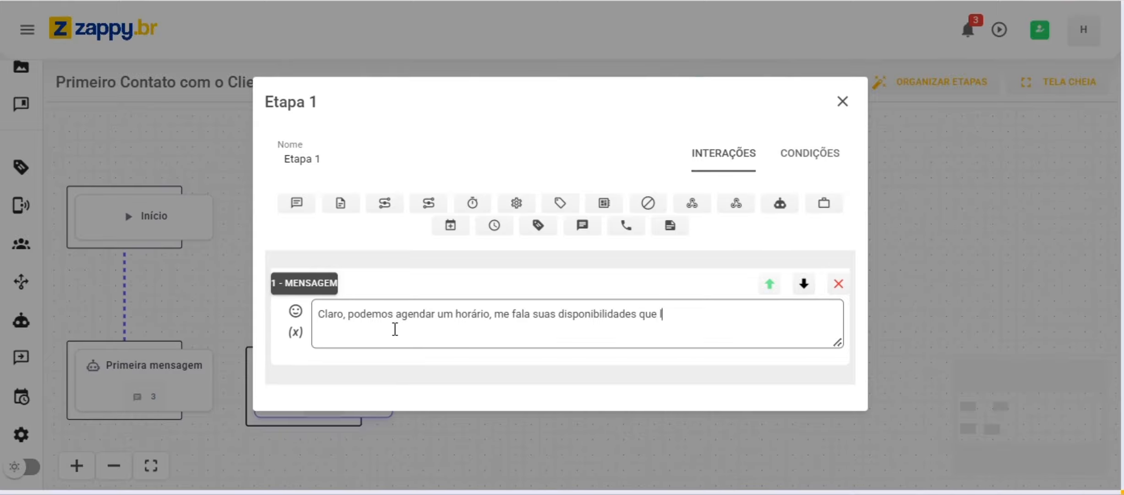
pyautogui.write('ogo')
pyautogui.press('BackSpace')
pyautogui.press('BackSpace')
pyautogui.press('BackSpace')
pyautogui.press('BackSpace')
pyautogui.press('BackSpace')
pyautogui.press('BackSpace')
pyautogui.press('BackSpace')
pyautogui.press('BackSpace')
pyautogui.press('BackSpace')
pyautogui.press('BackSpace')
pyautogui.press('BackSpace')
pyautogui.press('BackSpace')
pyautogui.press('BackSpace')
pyautogui.press('BackSpace')
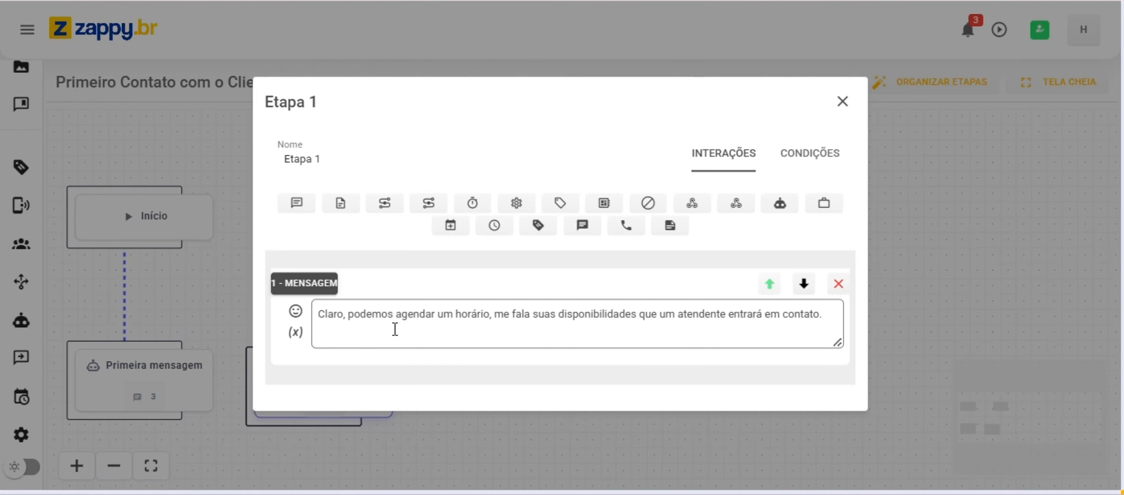
# Append a wink emoji to the end of the Etapa 1 message and close the step editor.
pyautogui.click(295, 311)
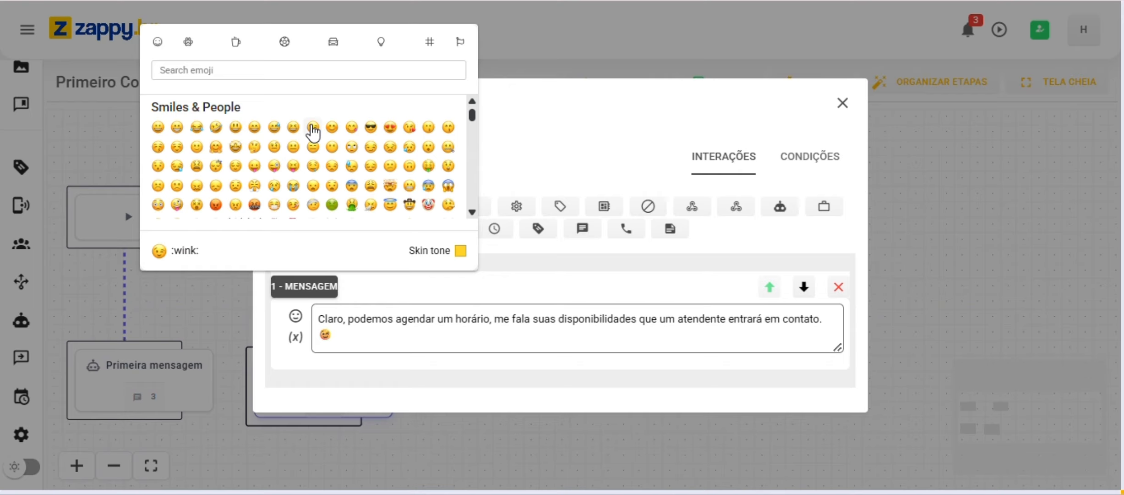
pyautogui.click(435, 323)
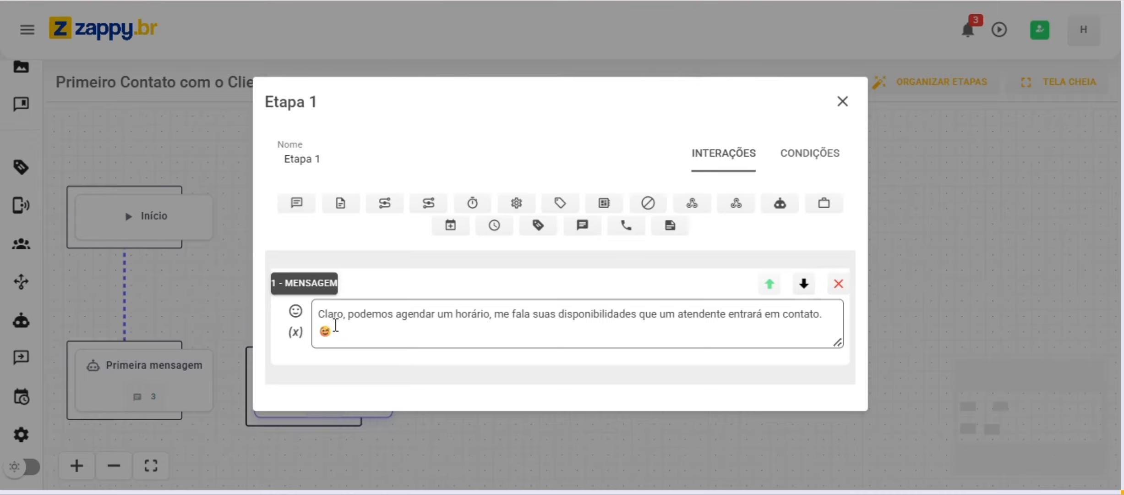
pyautogui.click(842, 102)
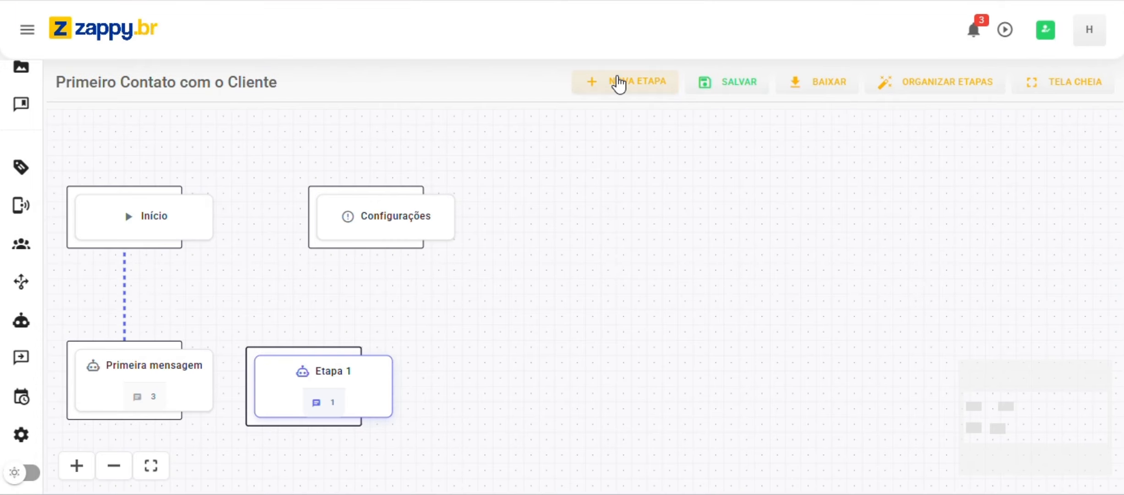
# Add another step to the flow, place it beside Etapa 1 and name it "Etapa 2".
pyautogui.click(619, 83)
pyautogui.moveTo(294, 307); pyautogui.dragTo(491, 381)
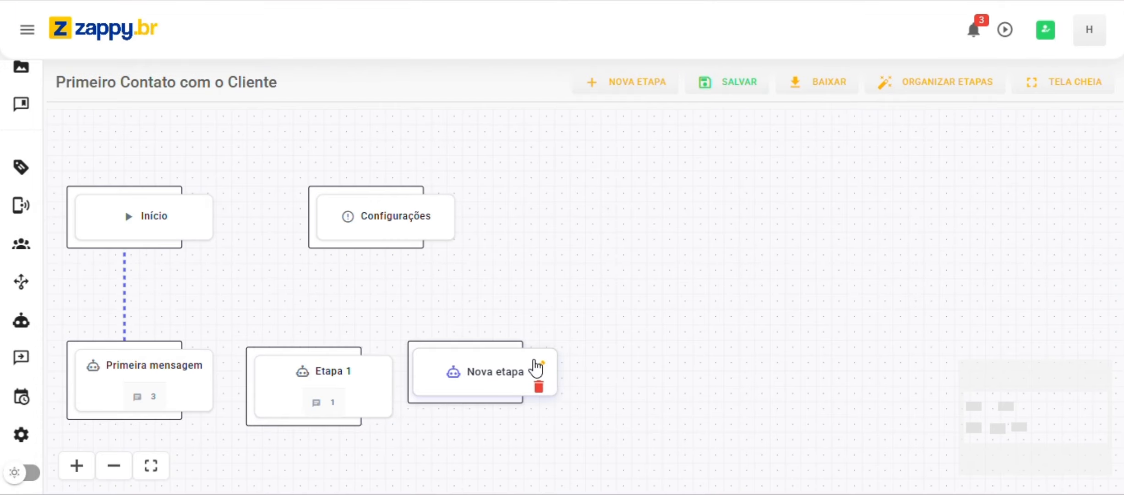
pyautogui.doubleClick(504, 372)
pyautogui.moveTo(436, 196); pyautogui.dragTo(182, 230)
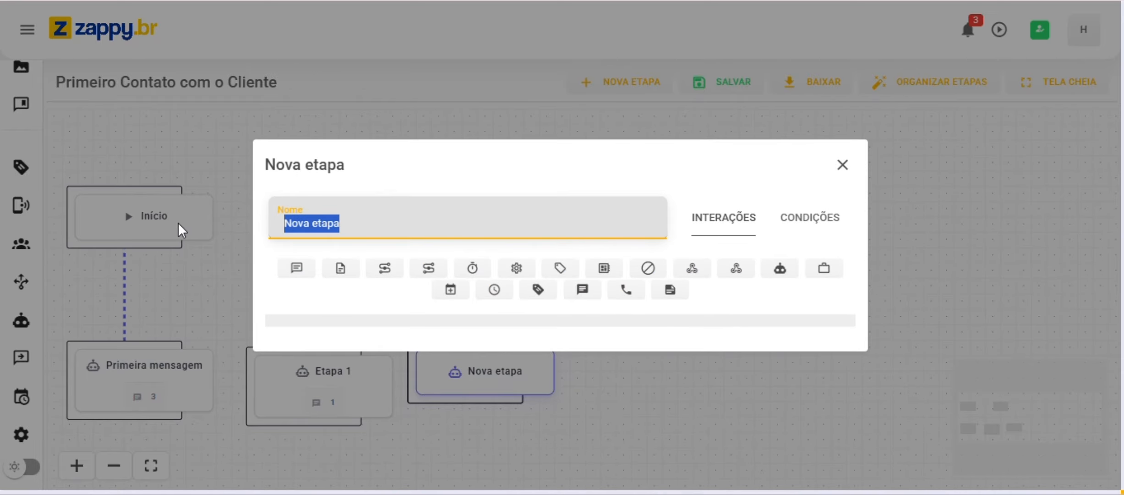
pyautogui.write('Etapa 2')
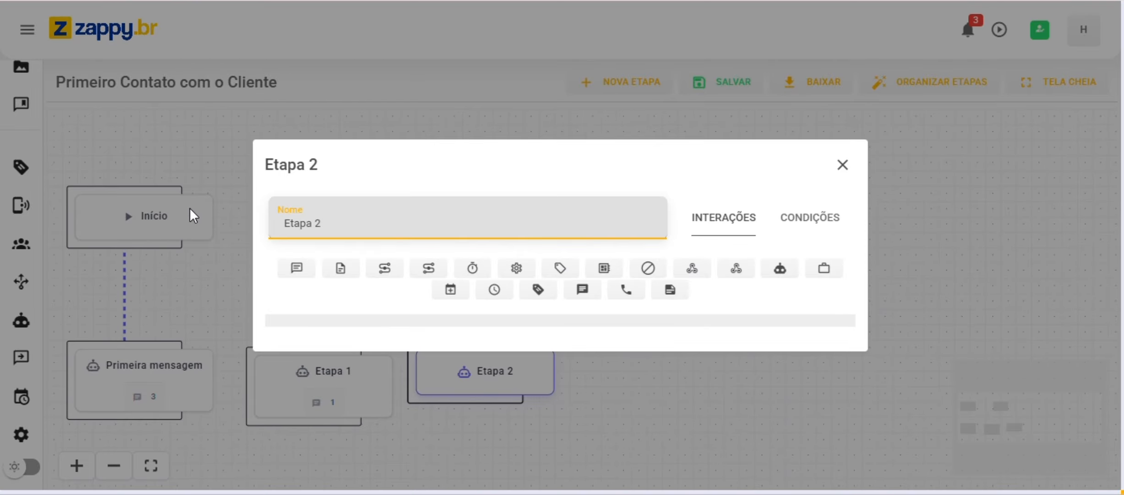
# Add a message to Etapa 2 reading "Claro, já informei a nossa equipe financeira e em breve eles entrarão em contato. Enquanto isso, pode me informar o assunto para facilitar.".
pyautogui.click(297, 269)
pyautogui.click(350, 330)
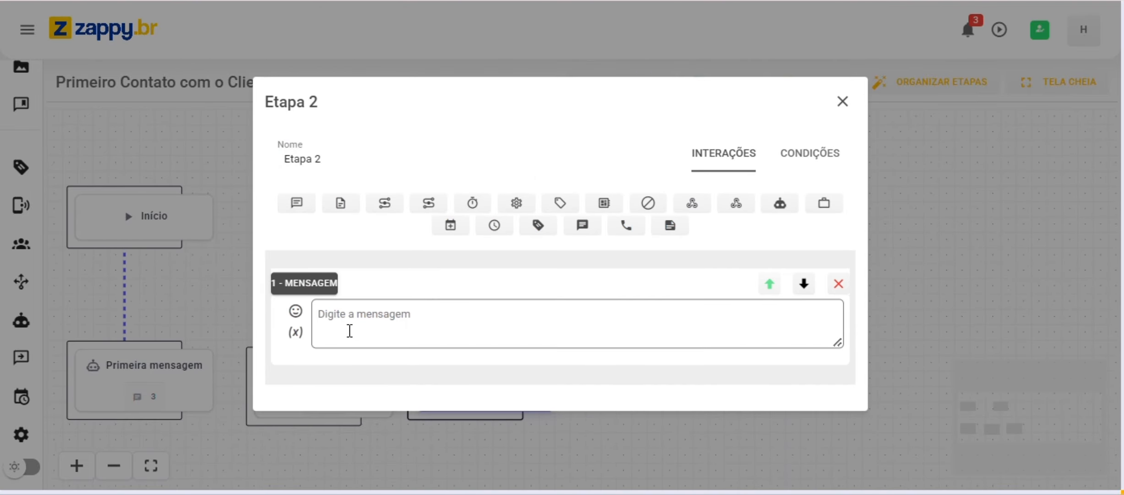
pyautogui.write('C')
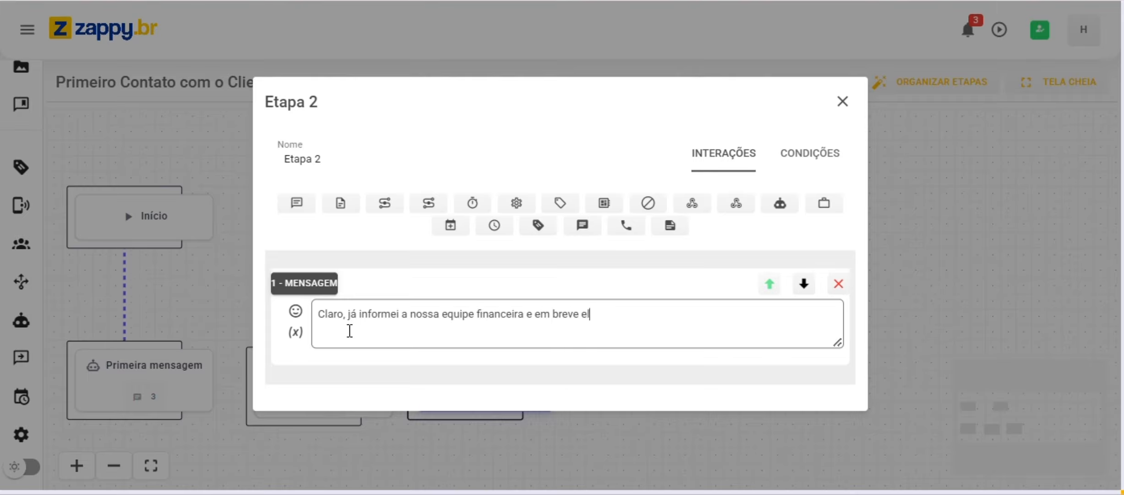
pyautogui.write('entrarão em contato. Enquanto isso, pode')
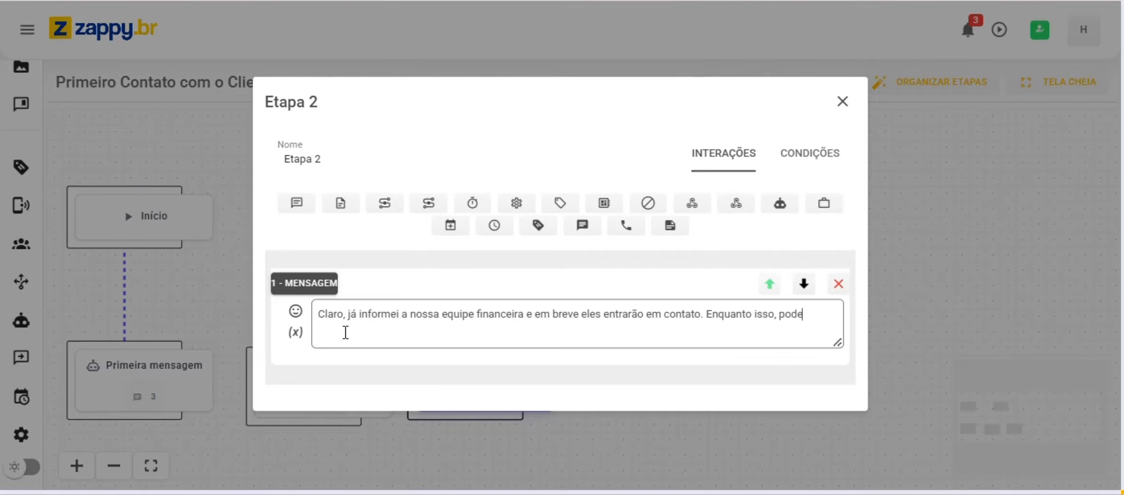
pyautogui.write('ormar o assunto para facilitar.')
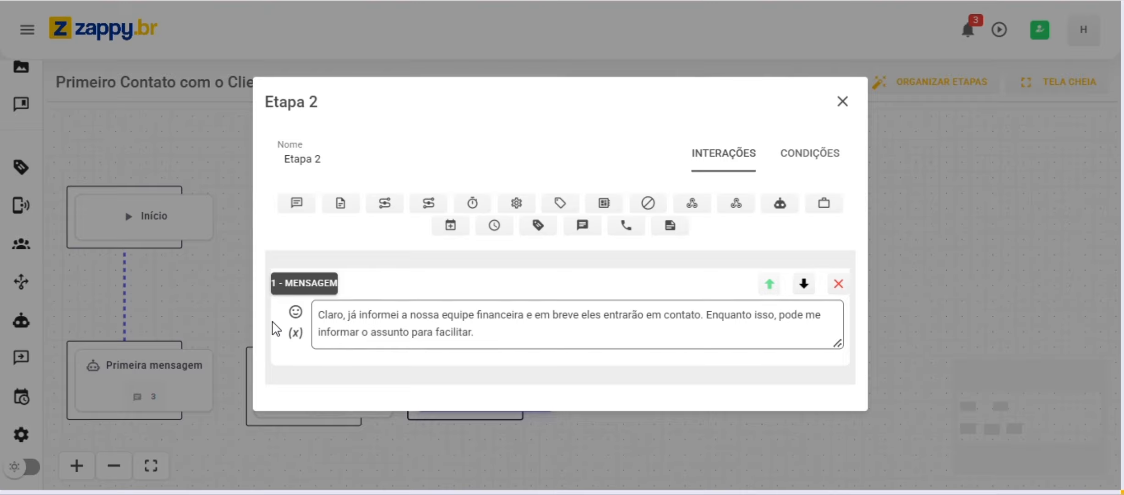
# Append a smiling emoji to the end of the Etapa 2 message and close the step editor.
pyautogui.click(301, 311)
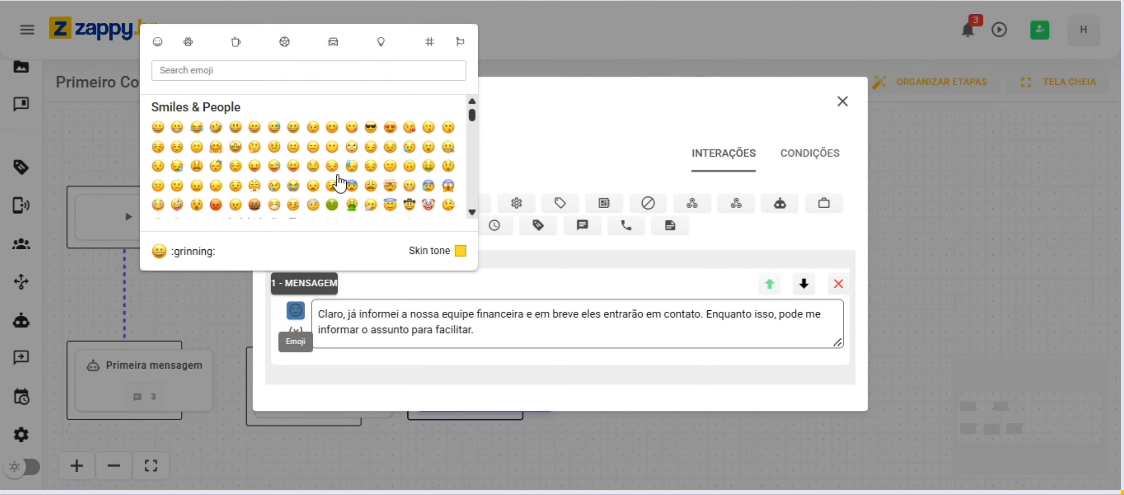
pyautogui.click(331, 128)
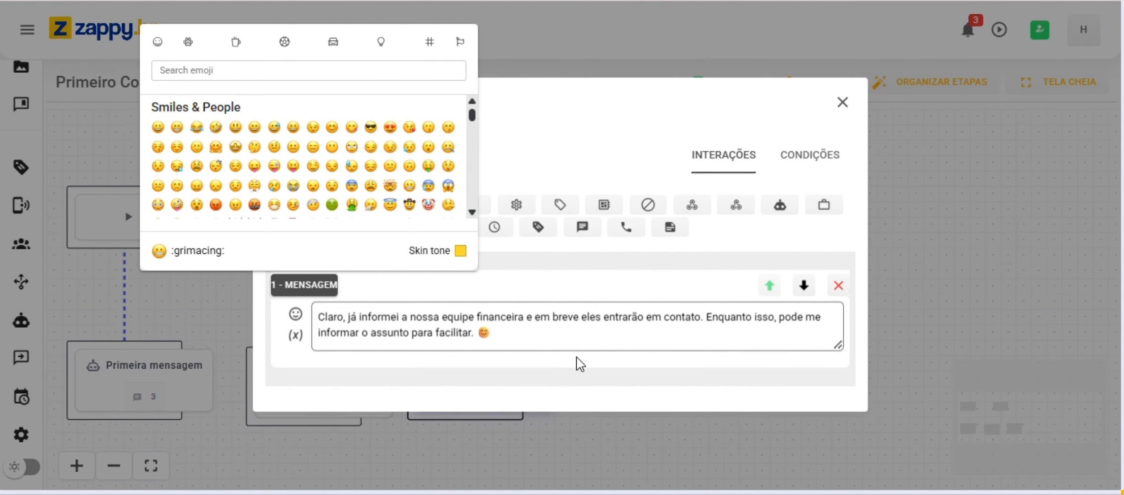
pyautogui.click(570, 326)
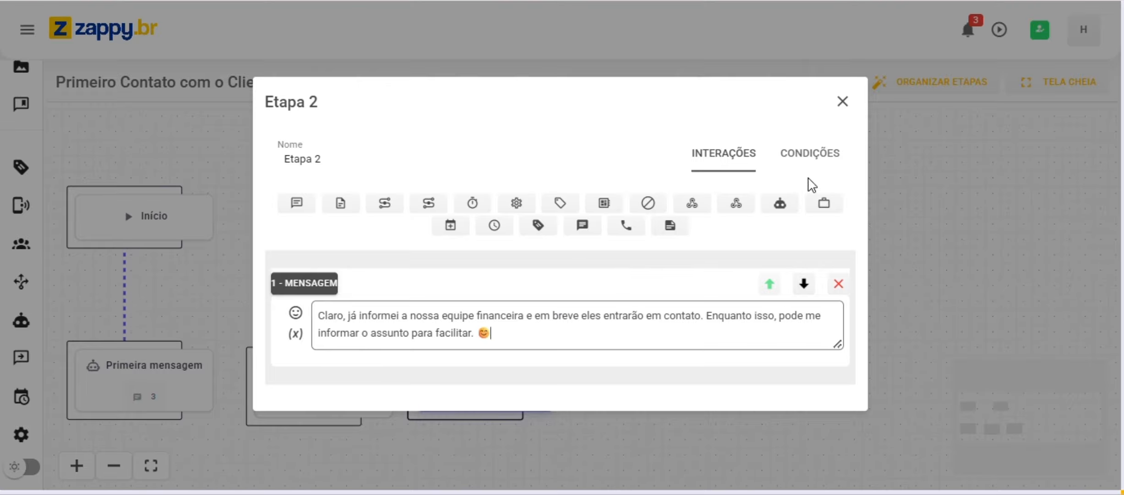
pyautogui.click(841, 104)
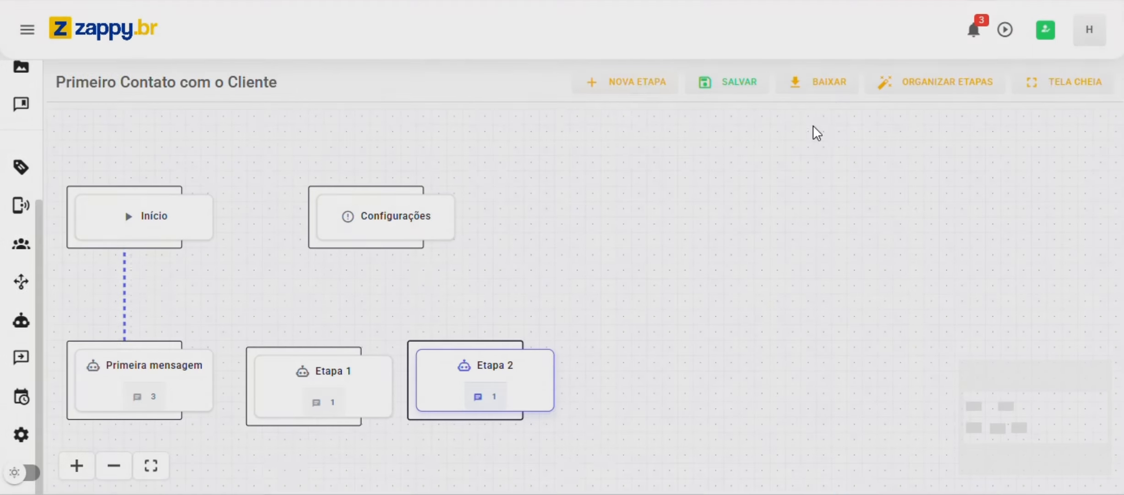
# Add another step to the flow, move it above Etapa 2 and name it "Etapa 3".
pyautogui.click(638, 82)
pyautogui.moveTo(271, 302)
pyautogui.moveTo(271, 303); pyautogui.dragTo(489, 292)
pyautogui.click(548, 278)
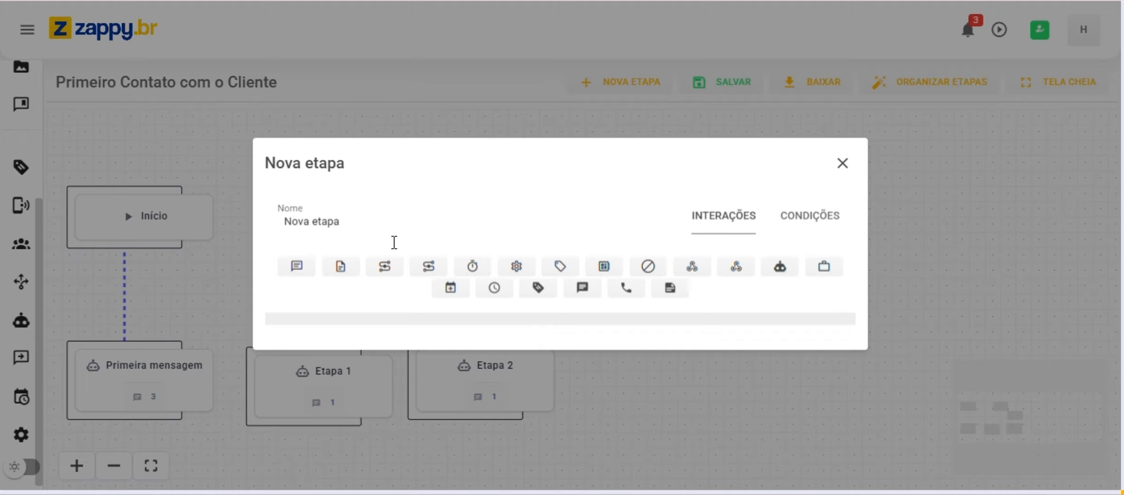
pyautogui.moveTo(394, 239); pyautogui.dragTo(182, 231)
pyautogui.click(182, 232)
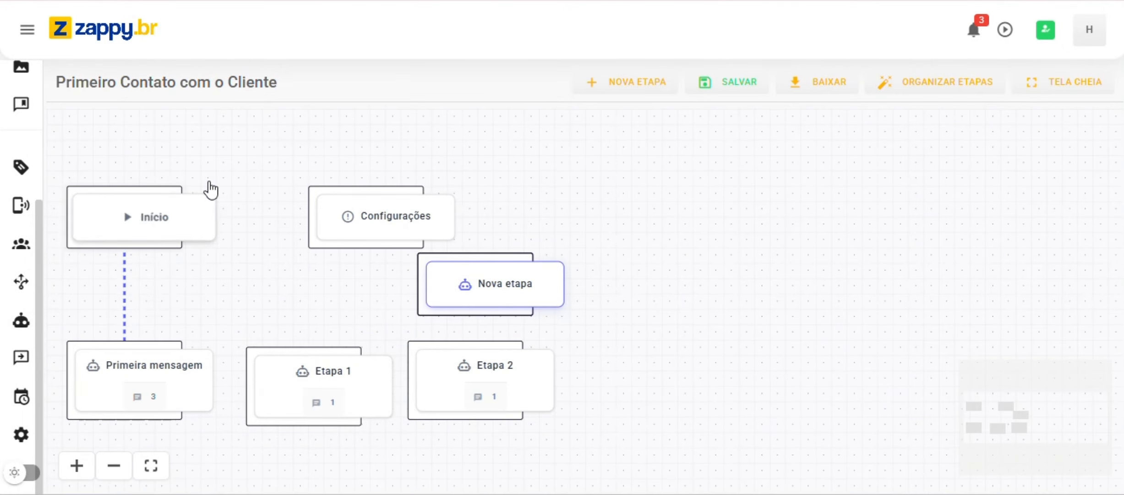
pyautogui.doubleClick(478, 293)
pyautogui.moveTo(385, 222); pyautogui.dragTo(282, 223)
pyautogui.write('Etapa 3')
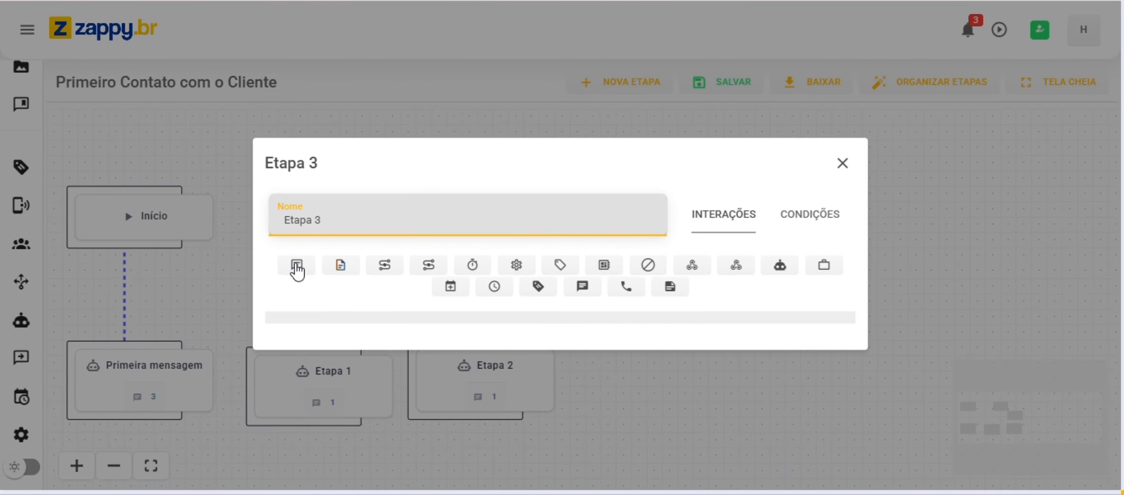
# Add a message to Etapa 3 reading "Sem problemas, pode me contar um pouco da sua dúvida enquanto espera seu atendimento!".
pyautogui.click(297, 265)
pyautogui.click(345, 313)
pyautogui.write('Se')
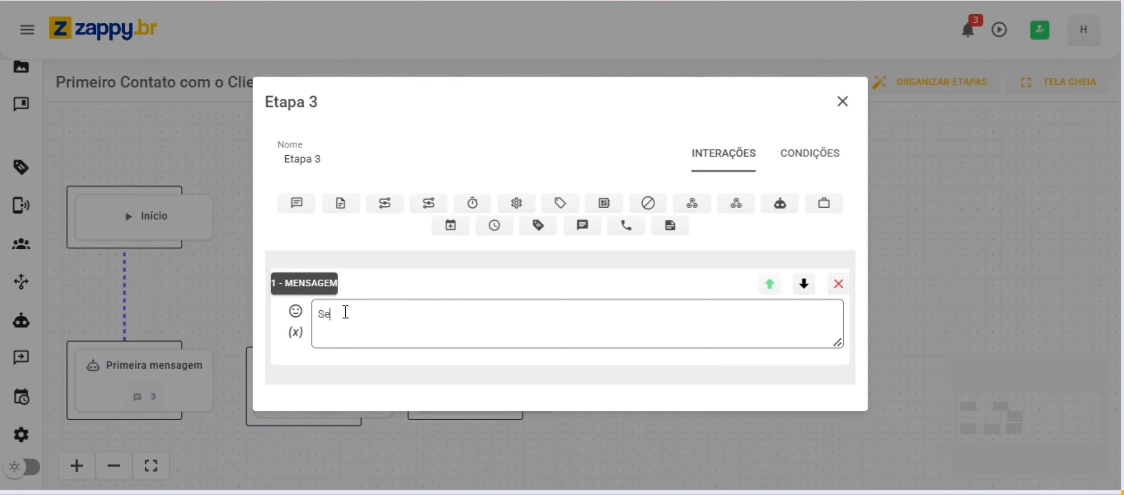
pyautogui.write('m problemas, pode me co')
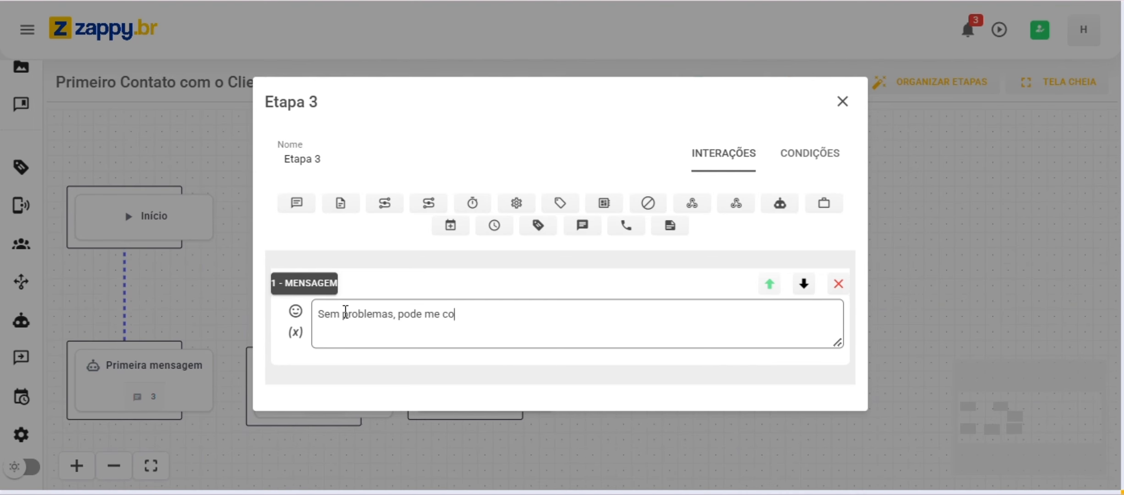
pyautogui.write('ntar um po')
pyautogui.press('BackSpace')
pyautogui.write('um pouco da')
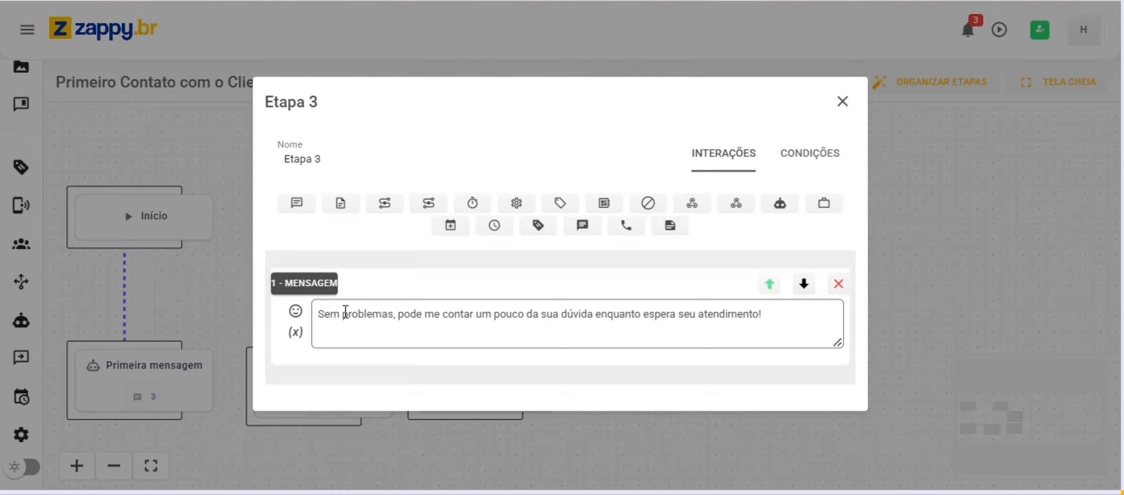
# Finish the Etapa 3 message with a grinning emoji, then save the flow.
pyautogui.click(295, 312)
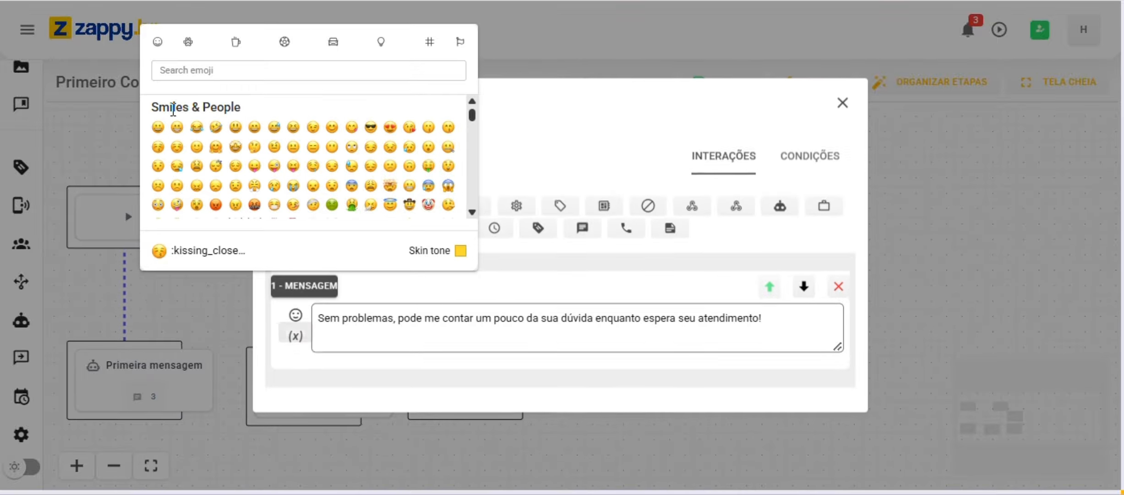
pyautogui.click(177, 128)
pyautogui.click(810, 326)
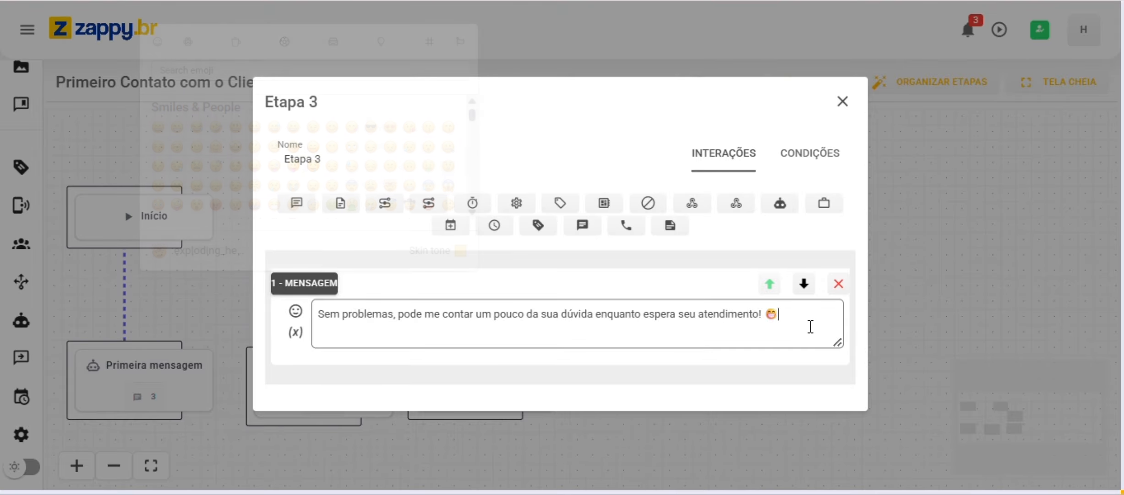
pyautogui.click(843, 101)
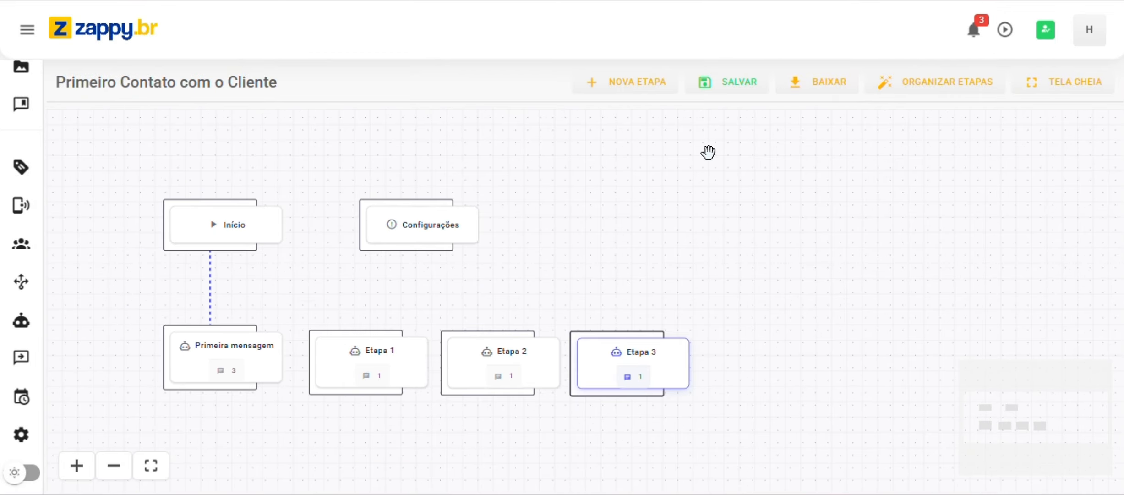
pyautogui.click(726, 87)
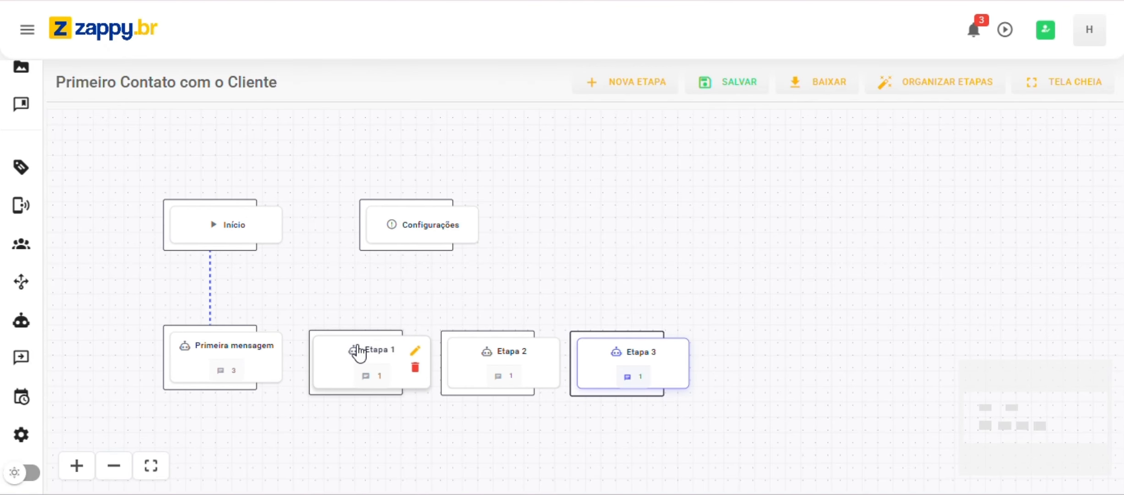
# Open the conditions of the "Primeira mensagem" step and add a new condition.
pyautogui.click(205, 356)
pyautogui.click(205, 357)
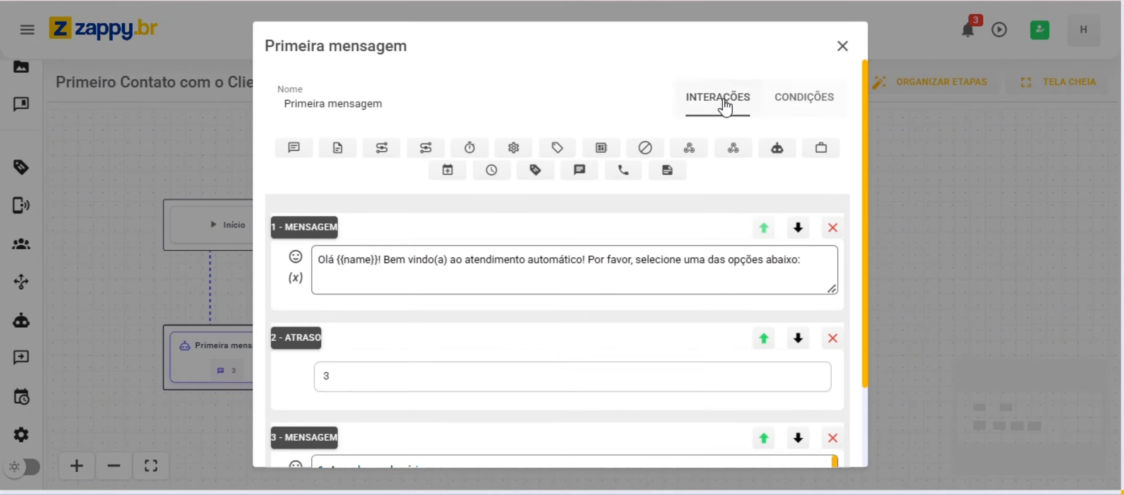
pyautogui.click(802, 97)
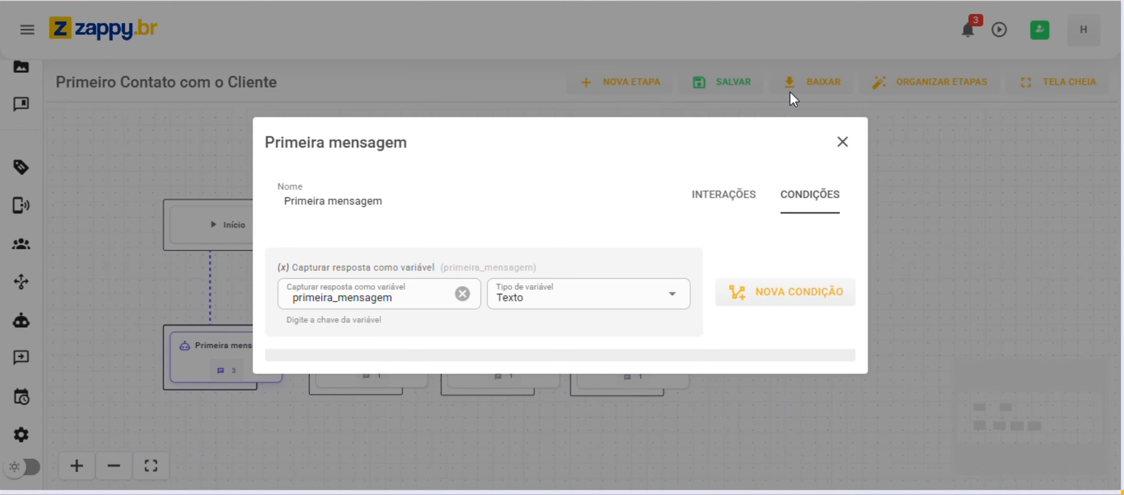
pyautogui.click(783, 293)
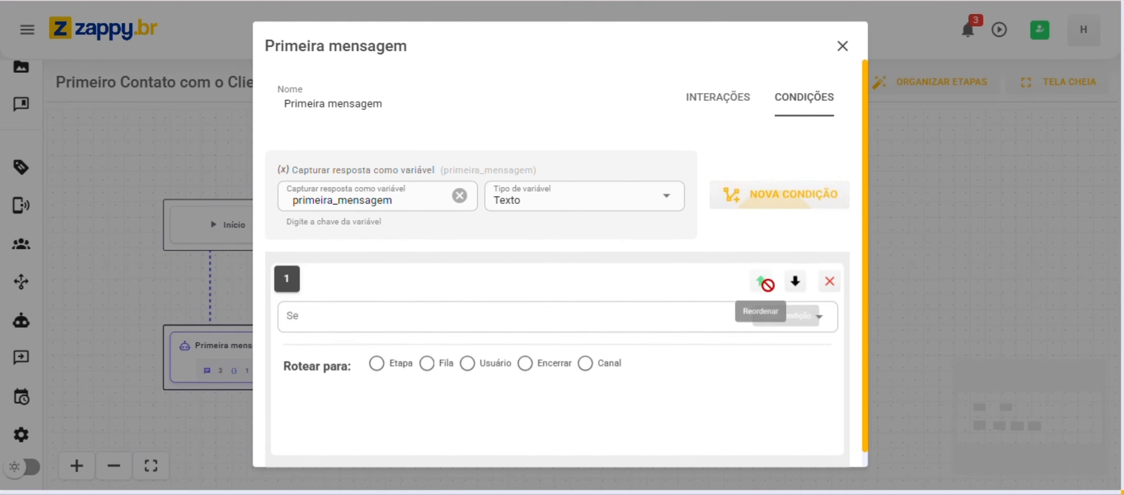
# Set the first condition to Respostas with the comparison Igual a and the answer 1.
pyautogui.click(406, 333)
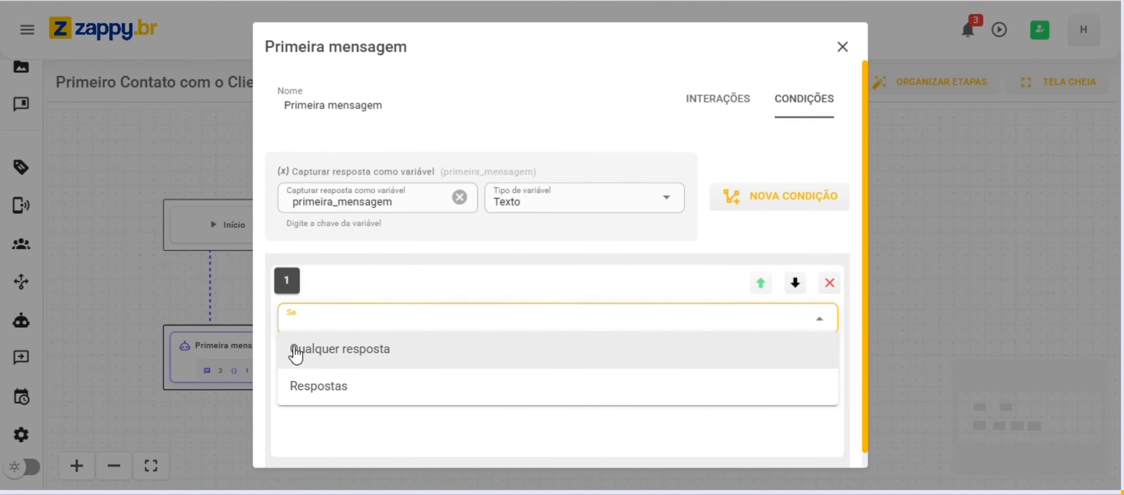
pyautogui.click(351, 392)
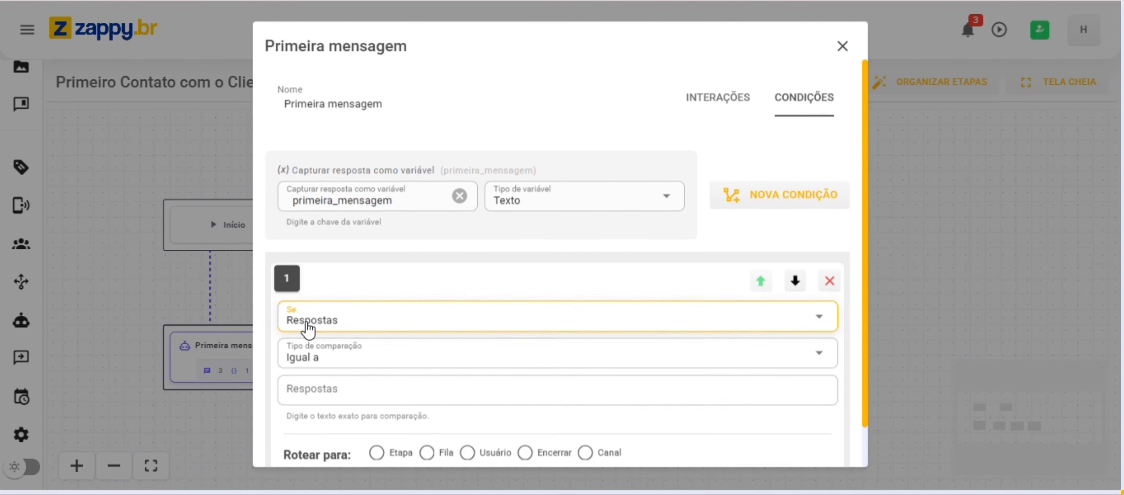
pyautogui.scroll(-1, 371, 343)
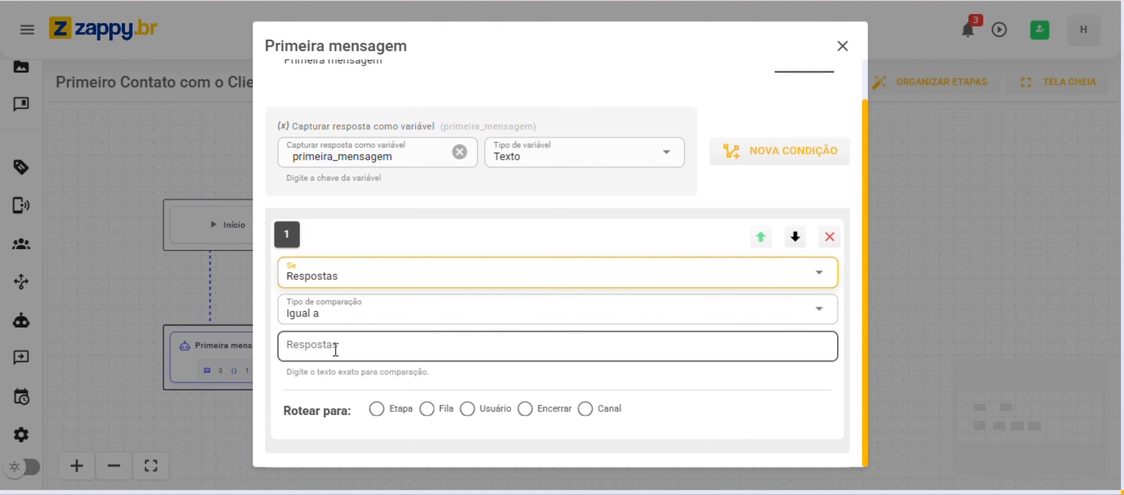
pyautogui.click(363, 356)
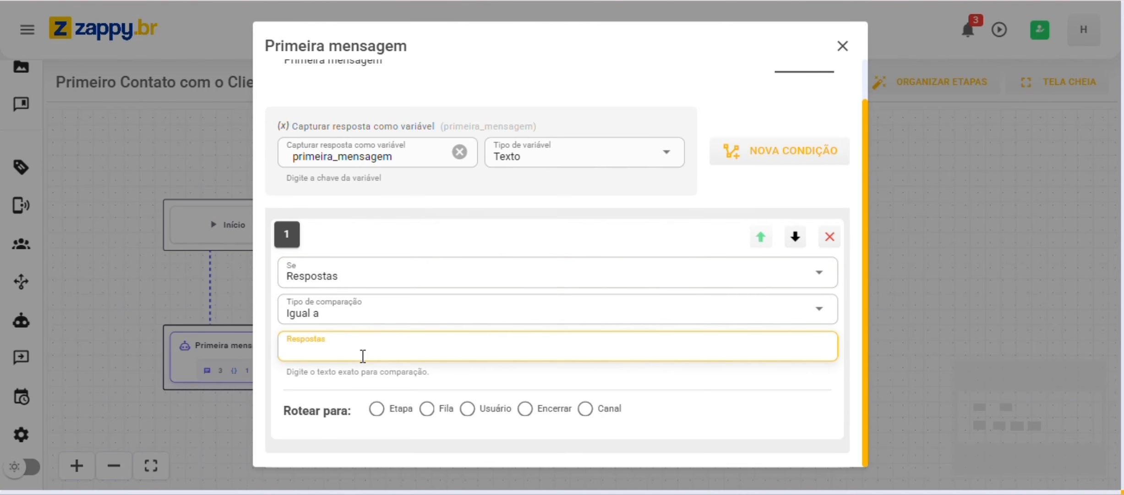
pyautogui.write('1')
pyautogui.press('Return')
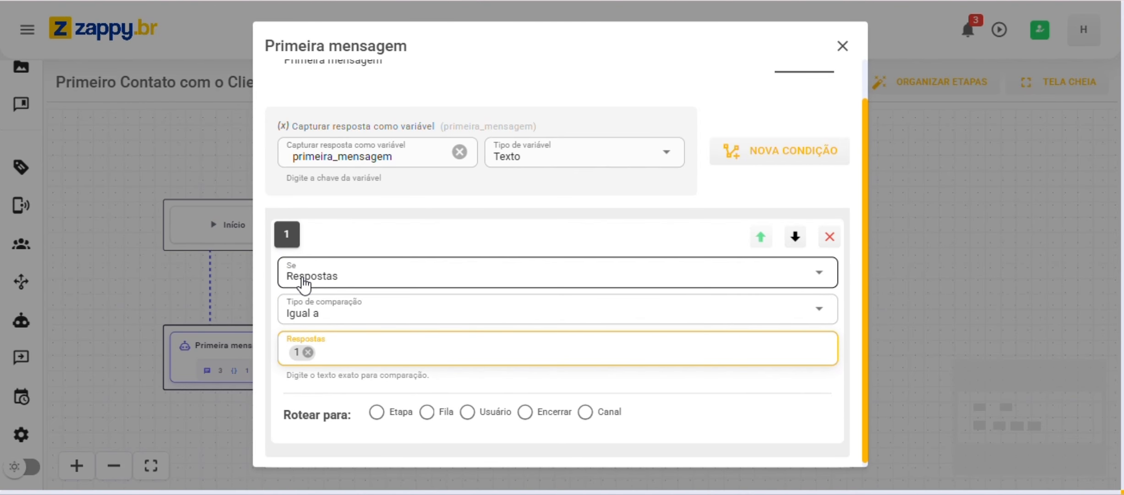
# Route the first condition to the step Etapa 1.
pyautogui.click(377, 411)
pyautogui.scroll(-1, 362, 414)
pyautogui.click(344, 417)
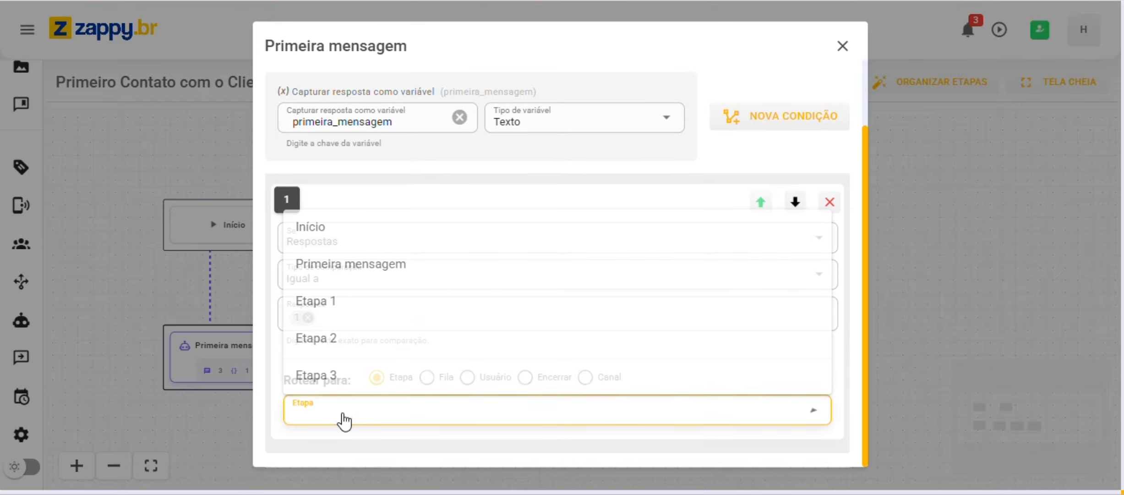
pyautogui.click(344, 301)
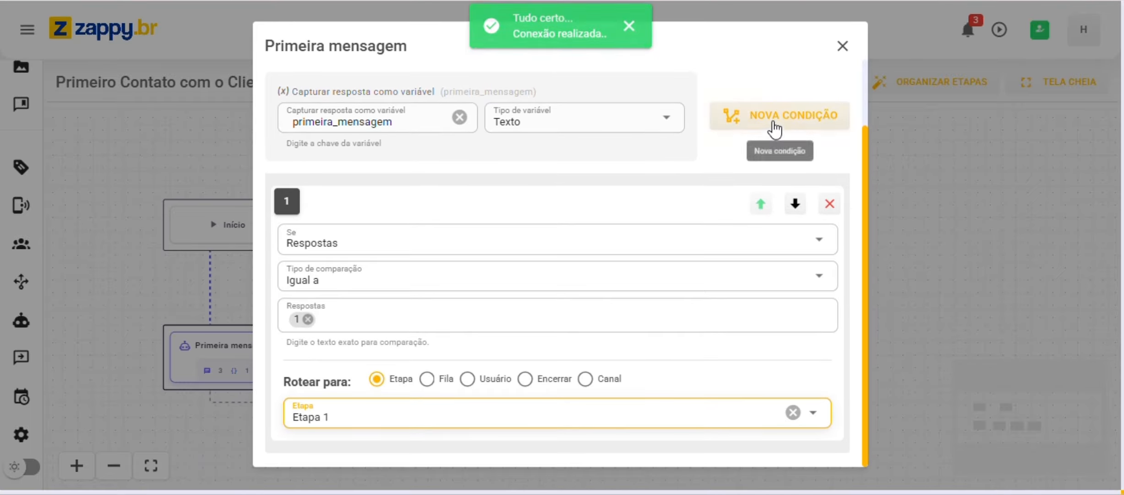
# Add a second condition of type Respostas that matches answers equal to 2.
pyautogui.click(774, 125)
pyautogui.scroll(-3, 355, 311)
pyautogui.click(357, 301)
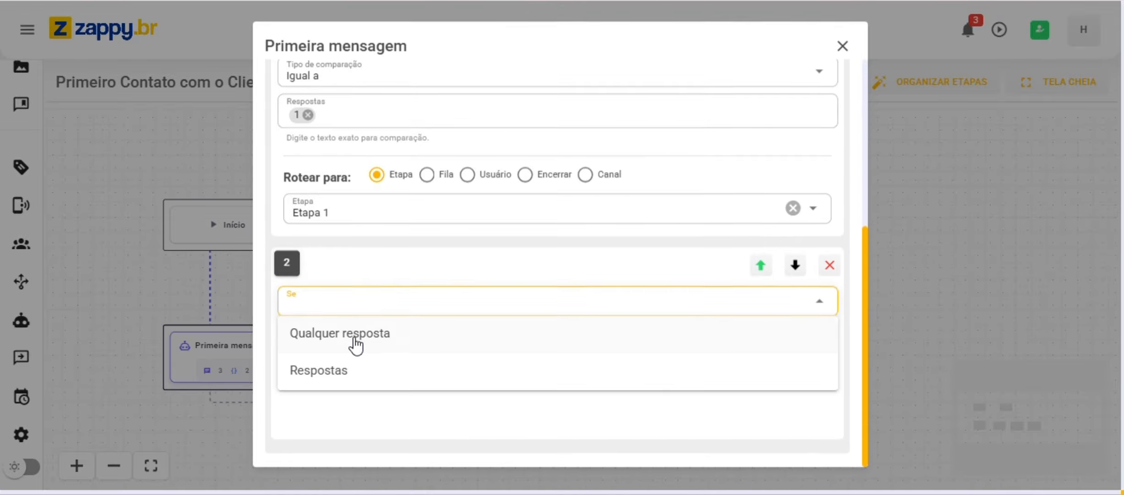
pyautogui.click(356, 382)
pyautogui.click(347, 378)
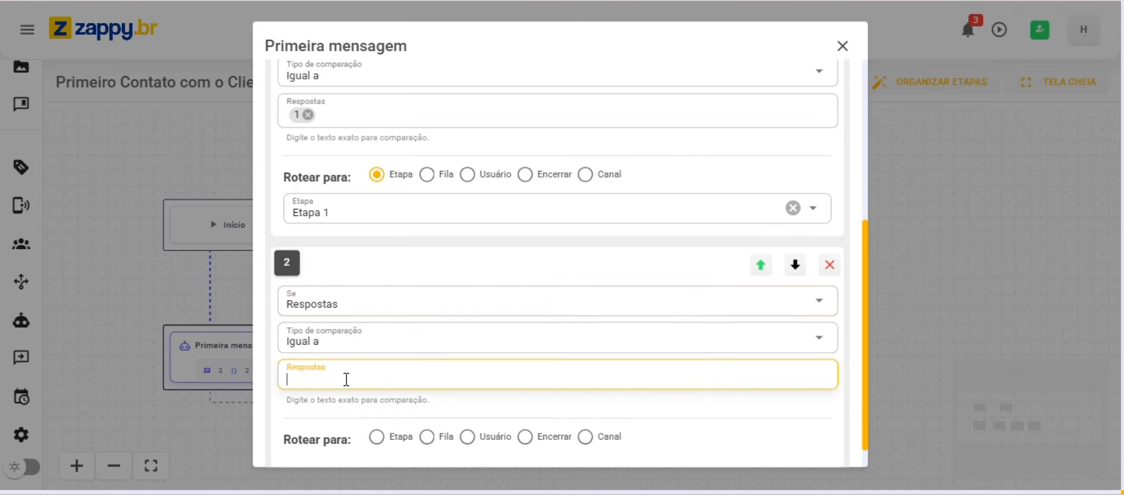
pyautogui.write('2')
pyautogui.press('Return')
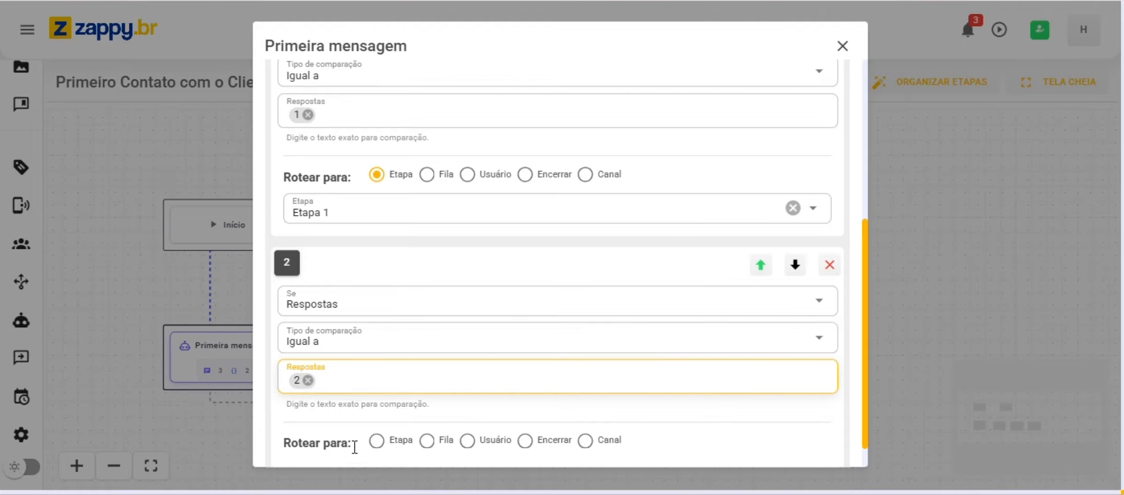
# Route the second condition to the step Etapa 2.
pyautogui.click(377, 441)
pyautogui.scroll(-1, 377, 442)
pyautogui.click(364, 427)
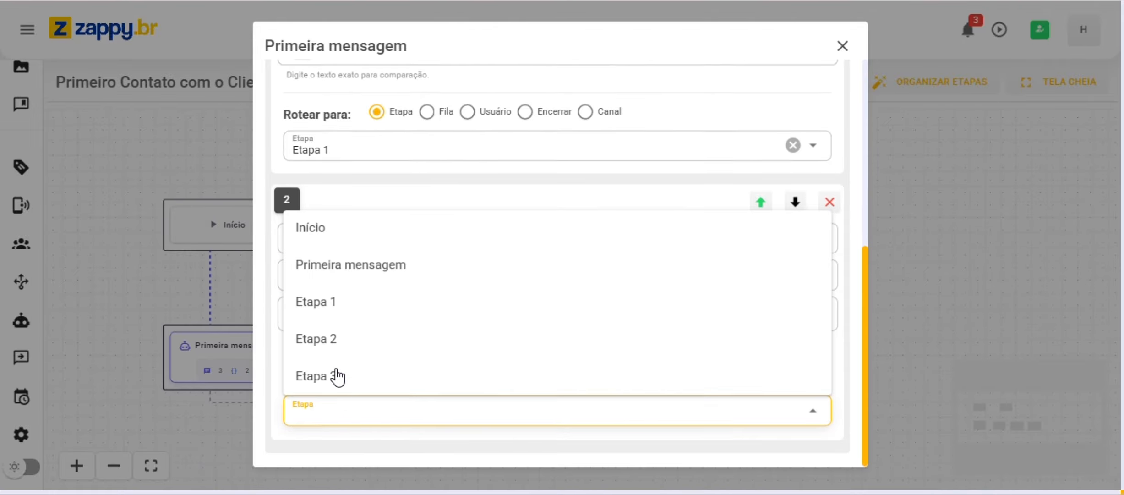
pyautogui.click(328, 344)
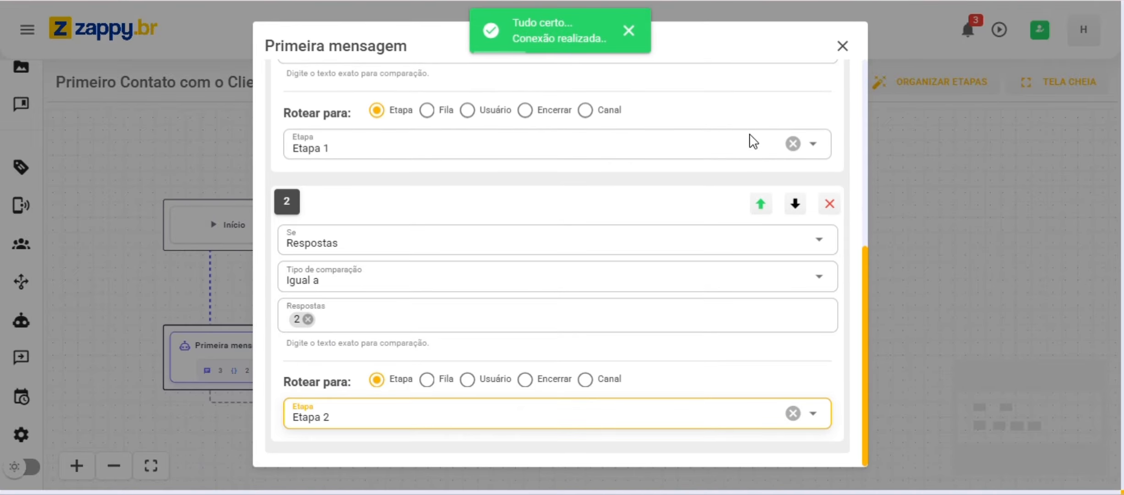
# Add a third condition of type Respostas that matches answers equal to 3.
pyautogui.scroll(5, 756, 156)
pyautogui.click(758, 198)
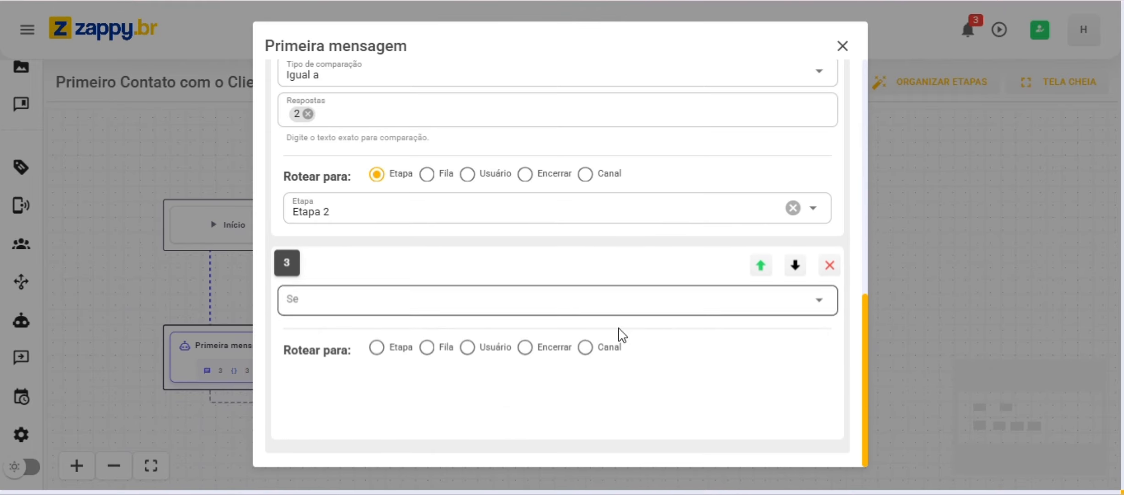
pyautogui.click(436, 299)
pyautogui.click(369, 375)
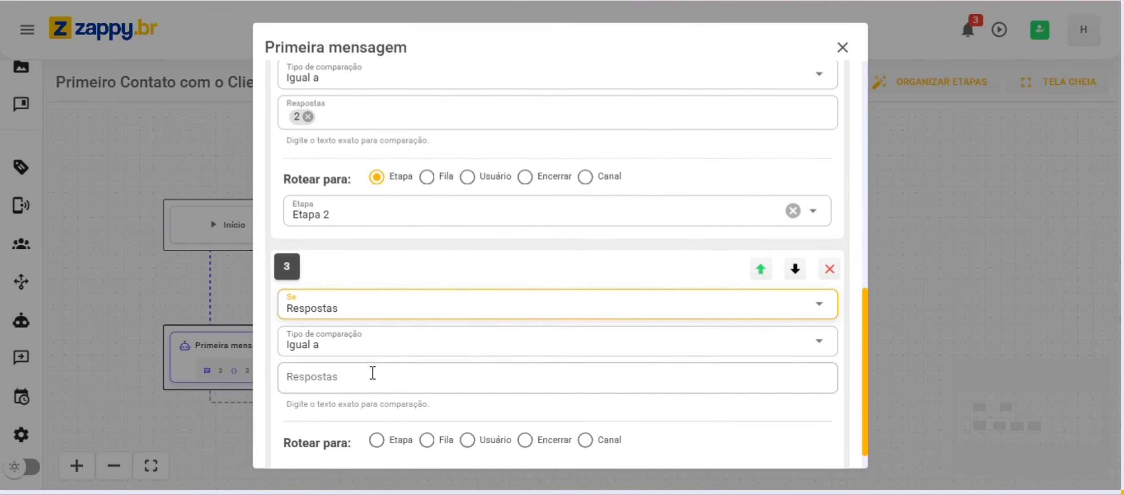
pyautogui.click(373, 373)
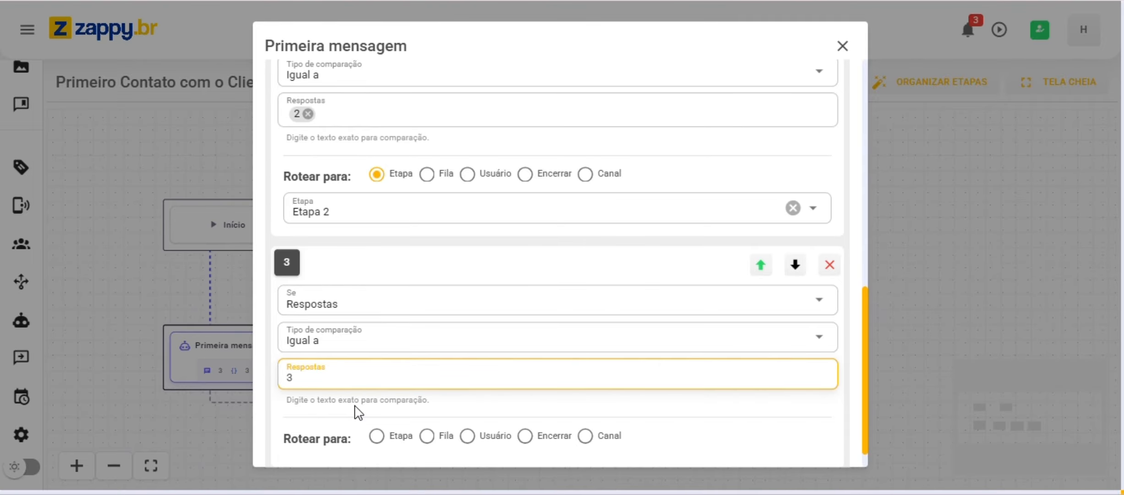
pyautogui.write('3')
pyautogui.press('Return')
# Route the third condition to the step Etapa 3.
pyautogui.click(376, 435)
pyautogui.scroll(-2, 377, 439)
pyautogui.click(377, 419)
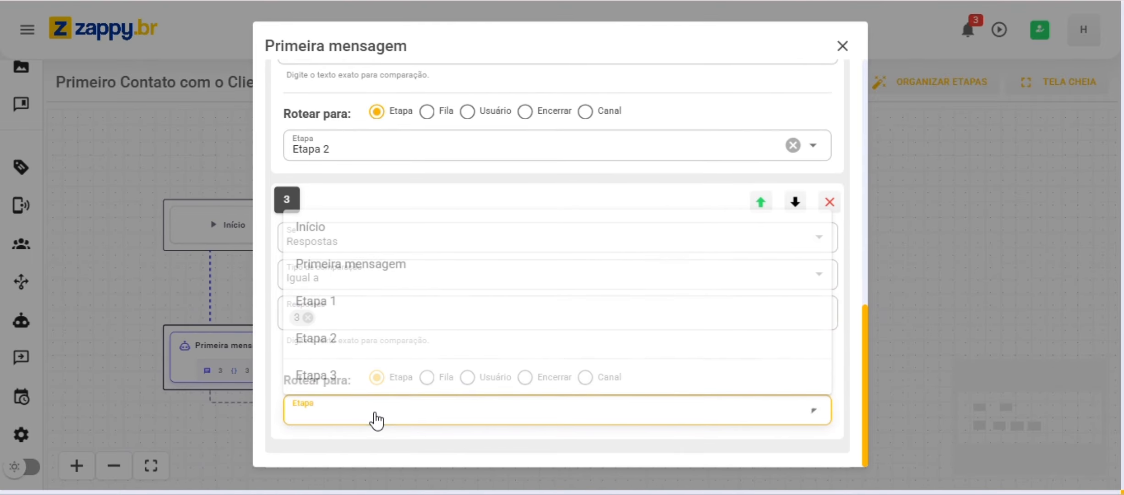
pyautogui.click(360, 378)
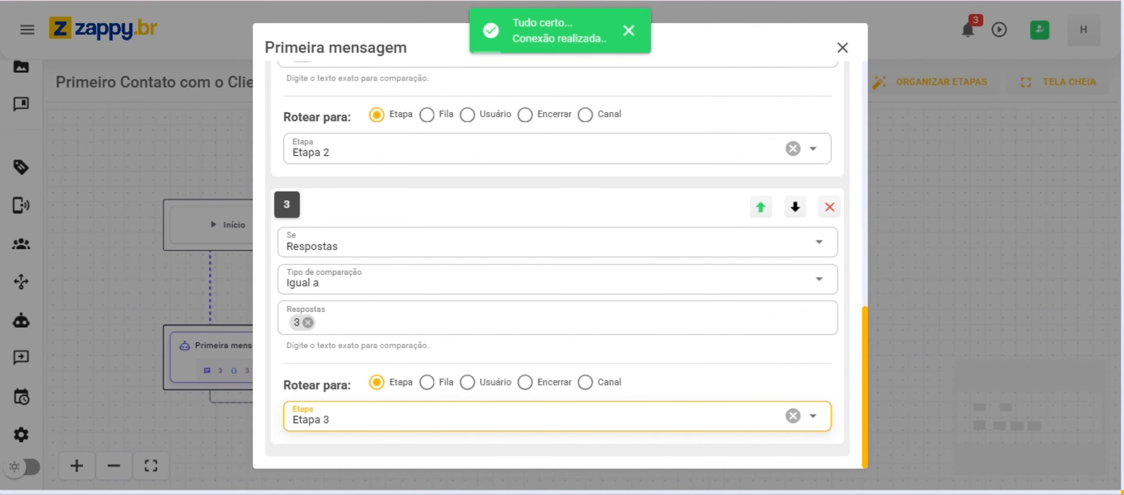
# Try the comparison types Contém, Começa com and Termina com on the third condition, and set it back to Igual a.
pyautogui.click(453, 286)
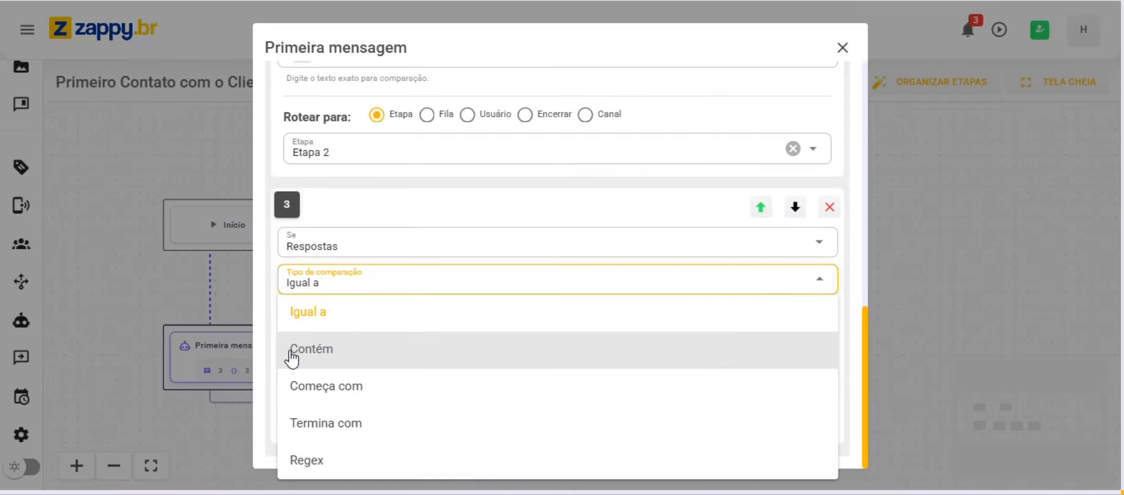
pyautogui.click(323, 354)
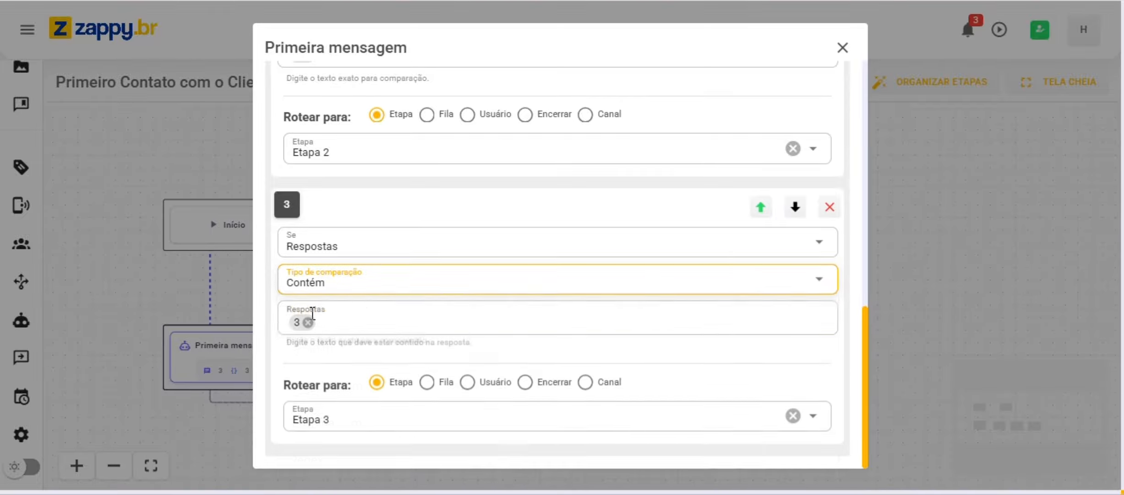
pyautogui.click(334, 289)
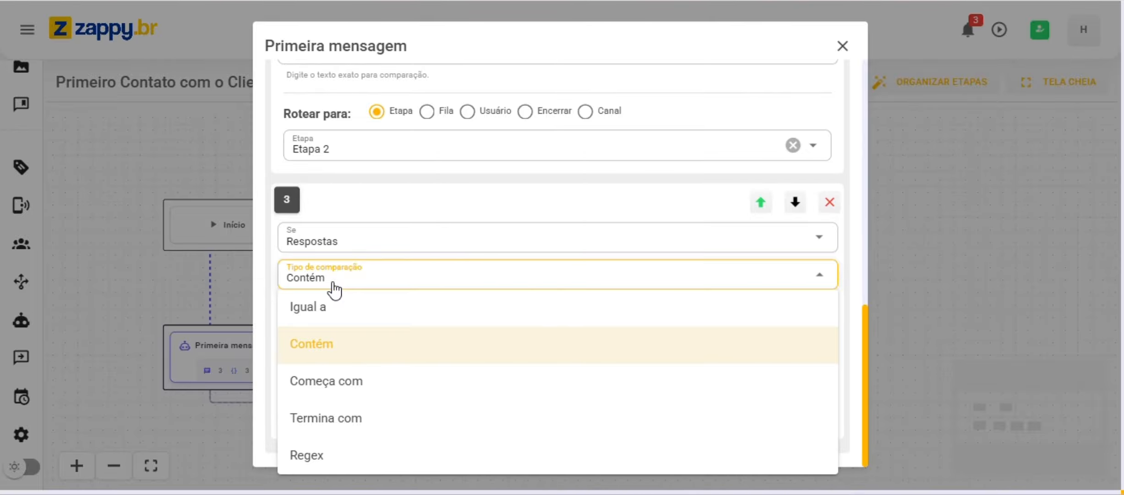
pyautogui.click(315, 386)
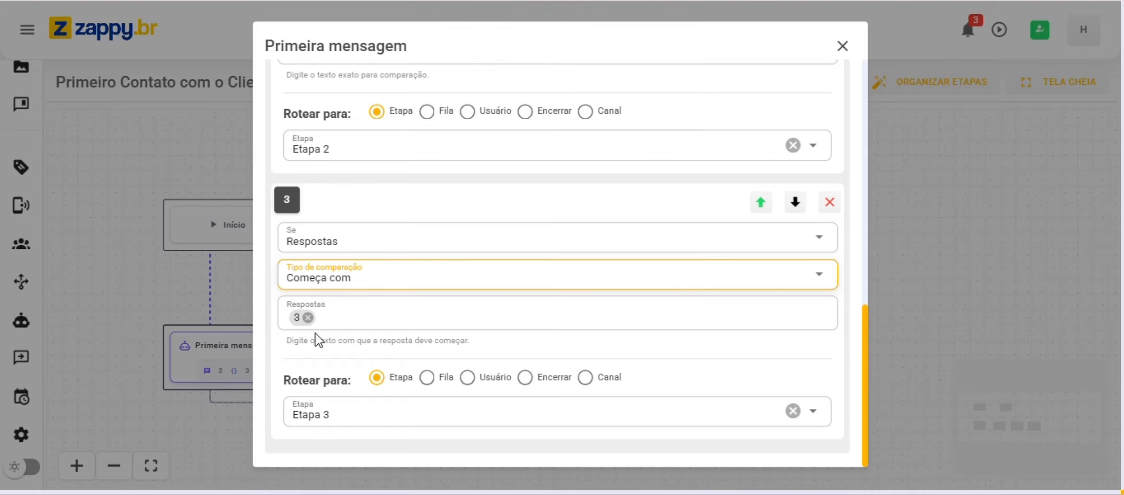
pyautogui.click(367, 281)
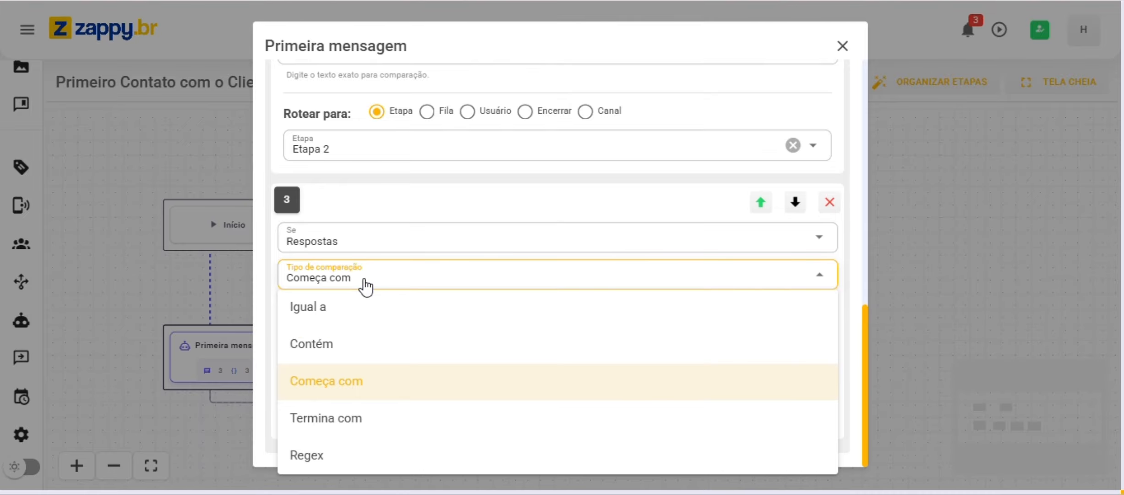
pyautogui.click(362, 422)
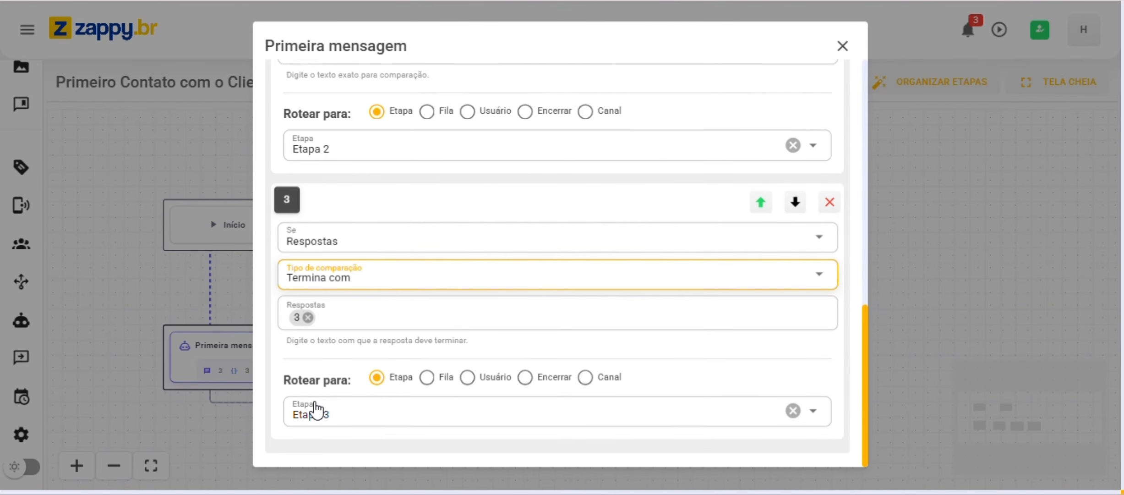
pyautogui.click(371, 285)
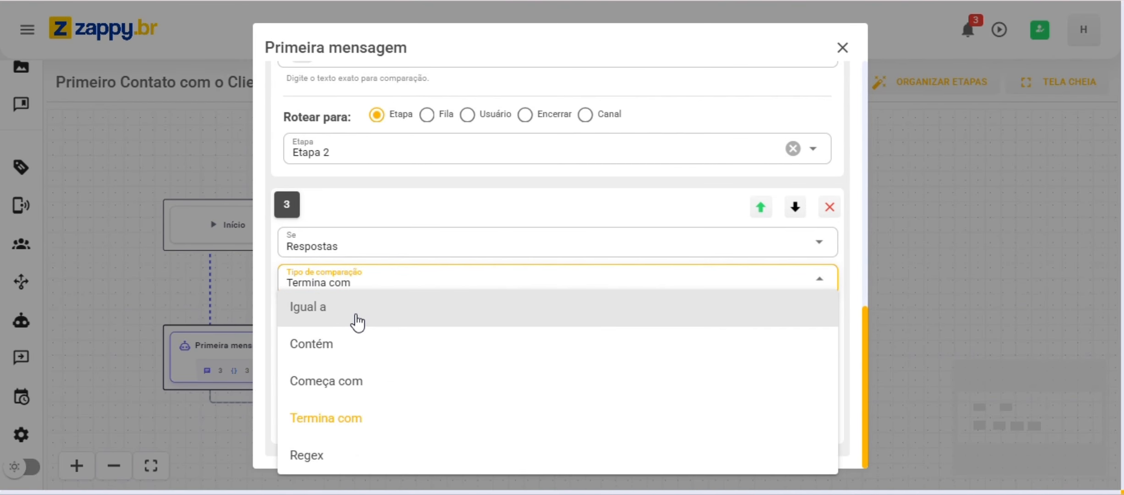
pyautogui.click(353, 320)
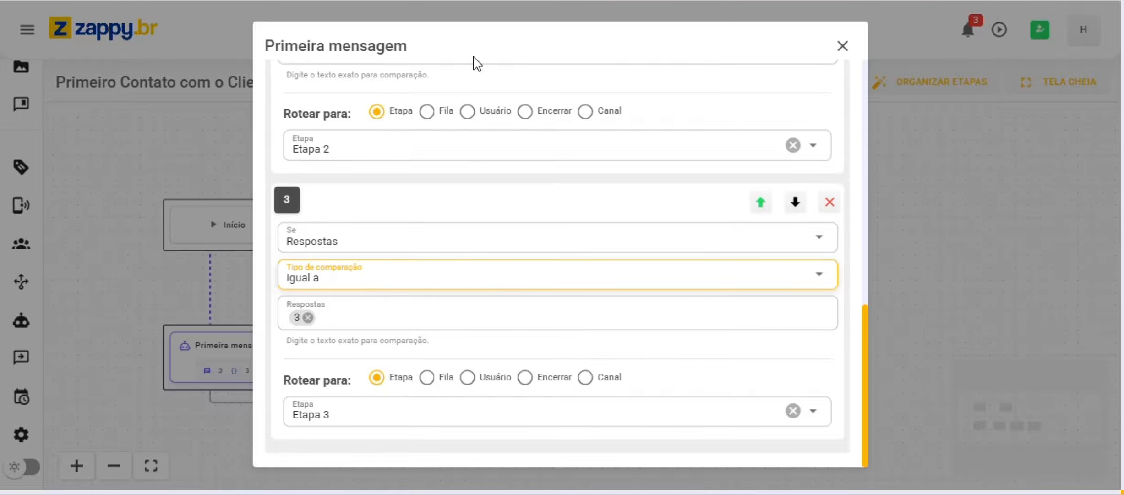
# Close the Primeira mensagem step and automatically arrange the flow's steps on the canvas.
pyautogui.press('Escape')
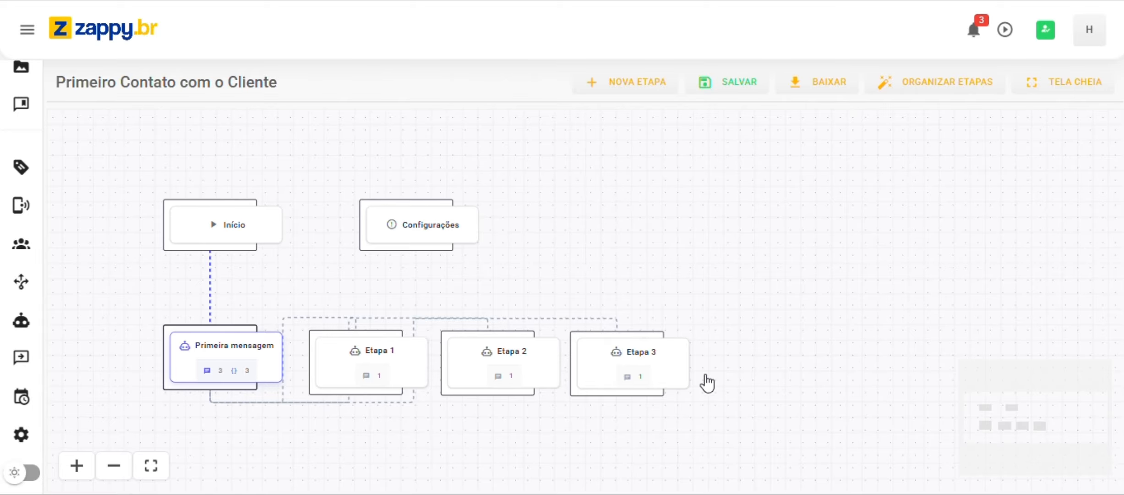
pyautogui.moveTo(257, 370)
pyautogui.click(899, 90)
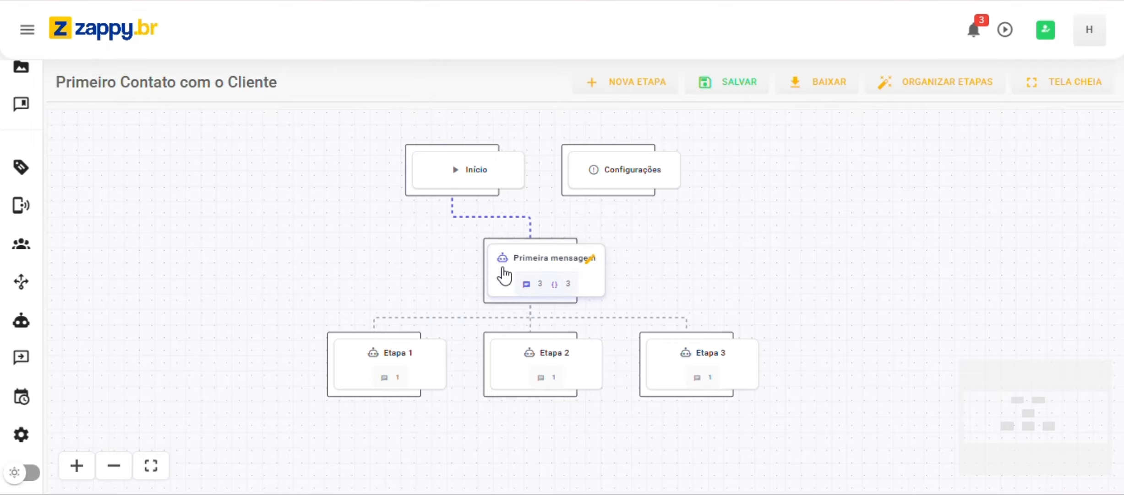
# Reopen the Primeira mensagem step and review its interactions.
pyautogui.click(489, 274)
pyautogui.scroll(-2, 504, 267)
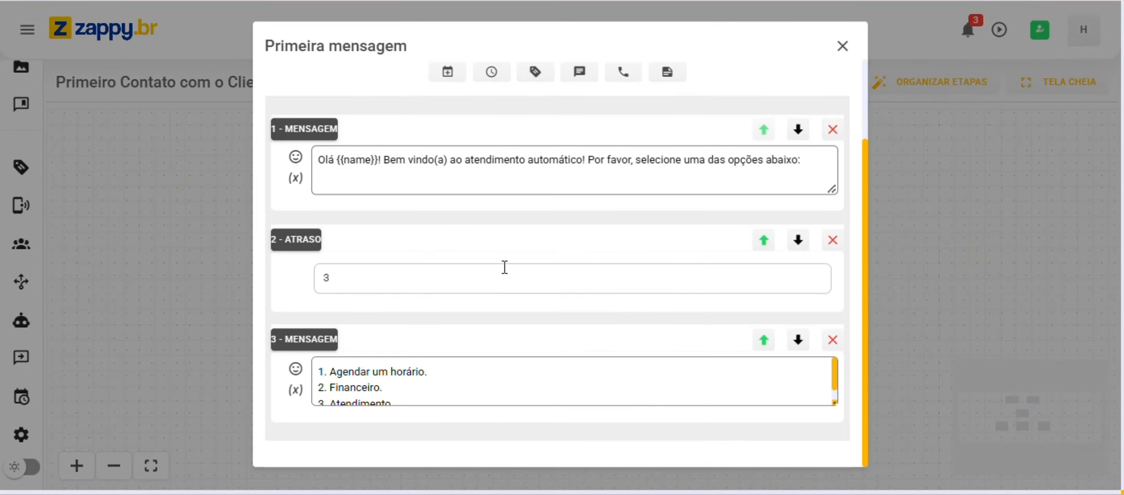
pyautogui.scroll(2, 504, 268)
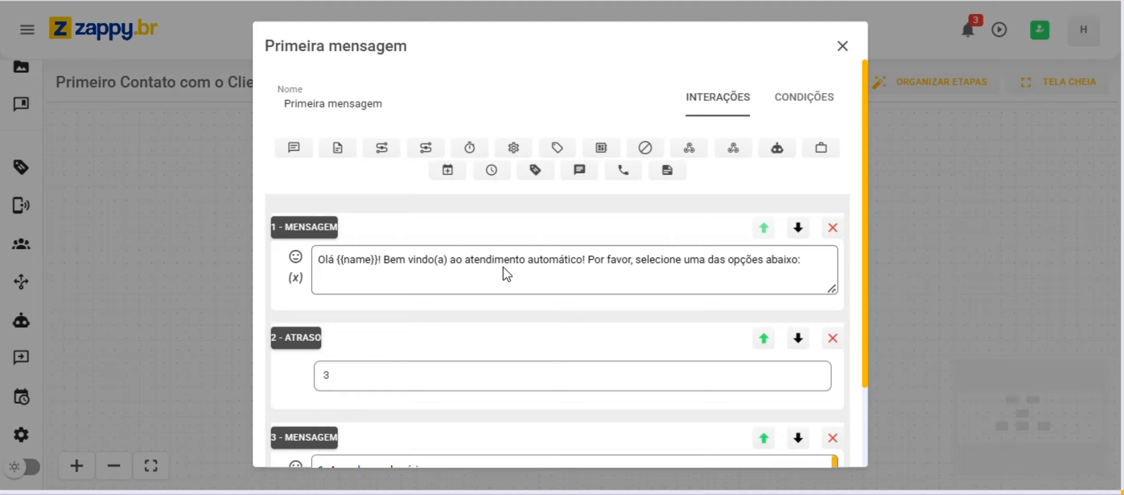
pyautogui.click(544, 171)
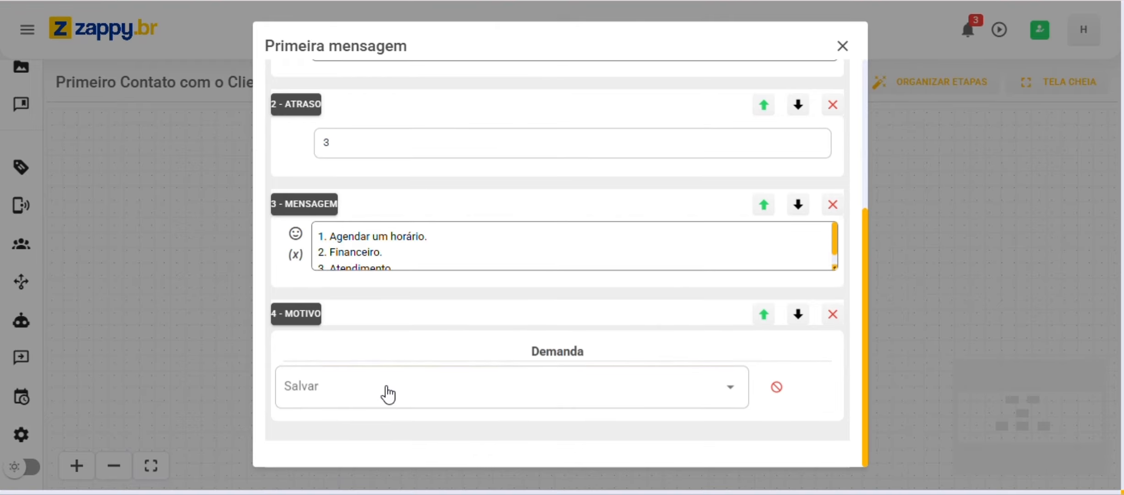
pyautogui.click(388, 394)
pyautogui.click(463, 201)
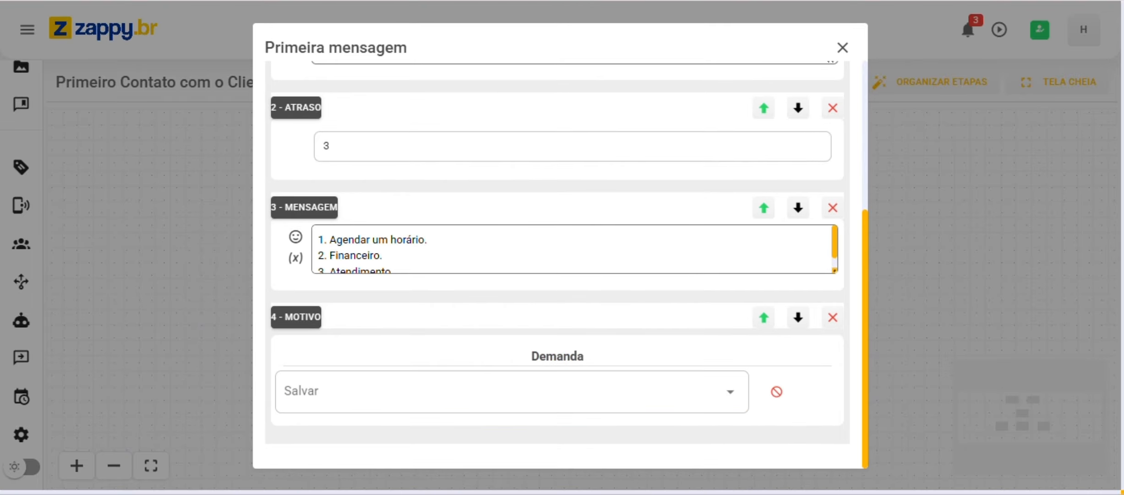
pyautogui.click(833, 315)
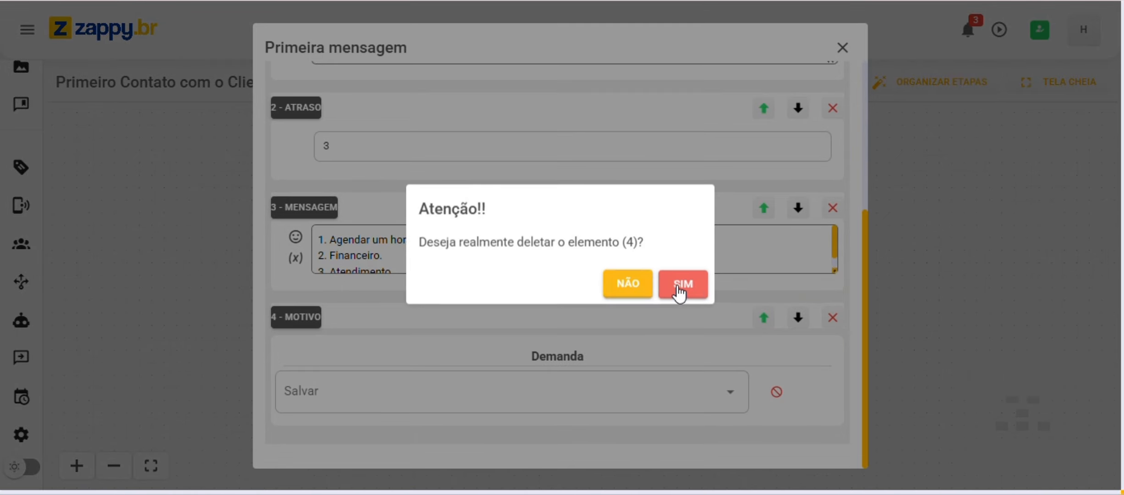
pyautogui.click(681, 283)
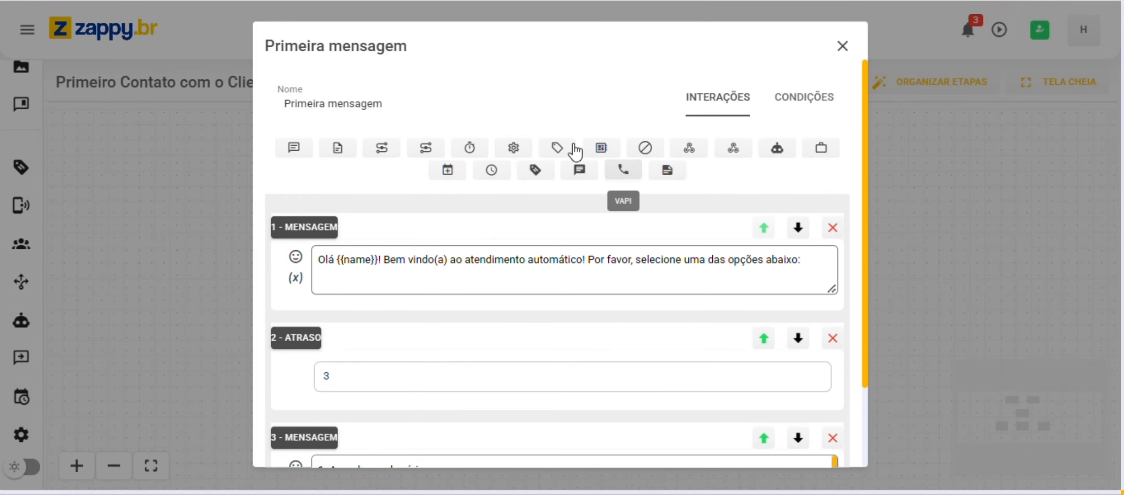
# Add an Etiqueta interaction to Primeira mensagem with the tag Primeiro contato, and close the step.
pyautogui.click(557, 148)
pyautogui.scroll(-5, 605, 326)
pyautogui.click(421, 393)
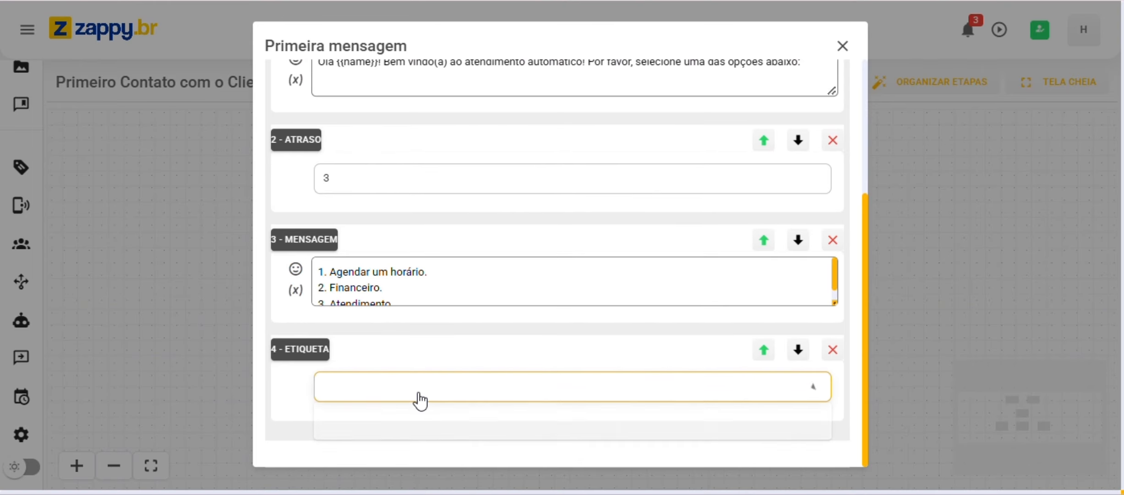
pyautogui.click(405, 424)
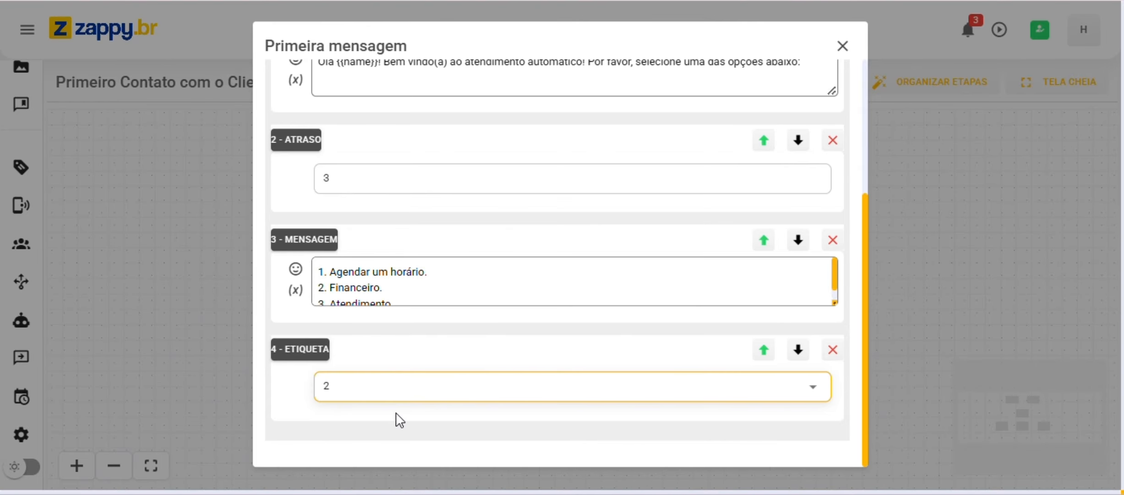
pyautogui.click(346, 398)
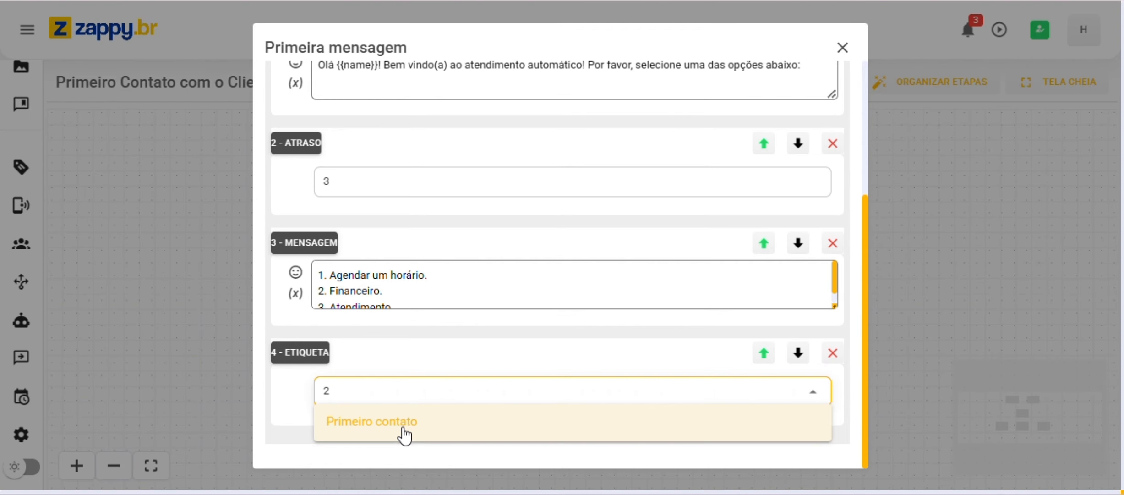
pyautogui.click(422, 394)
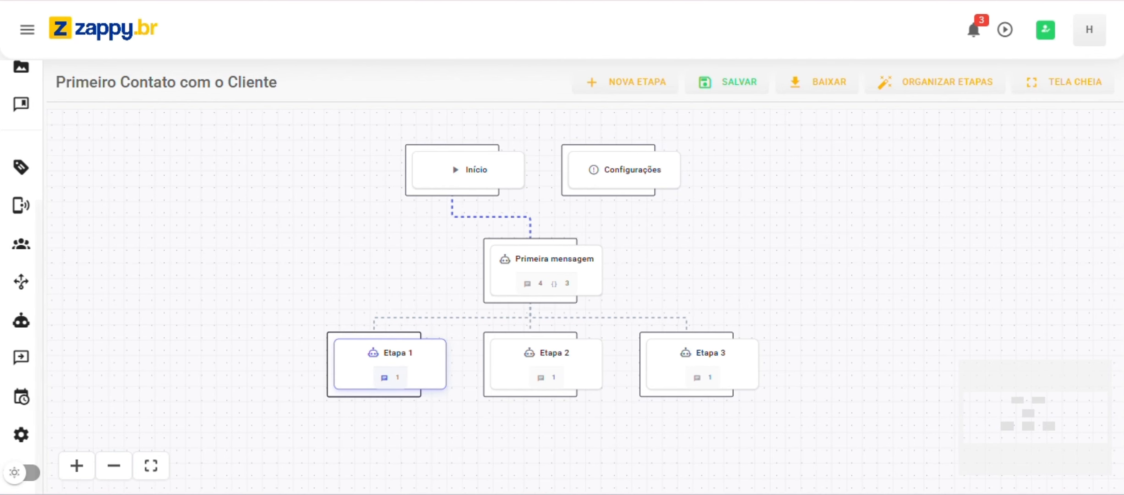
# Add a Notas interaction to Etapa 1 with the note "Este cliente quer um agendamento!".
pyautogui.doubleClick(358, 376)
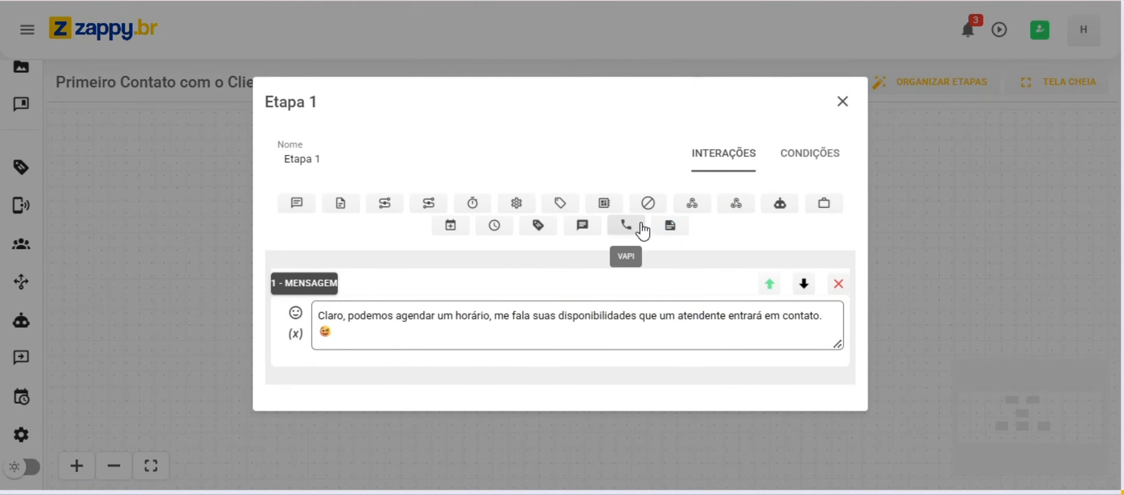
pyautogui.click(671, 227)
pyautogui.scroll(-1, 504, 320)
pyautogui.click(409, 366)
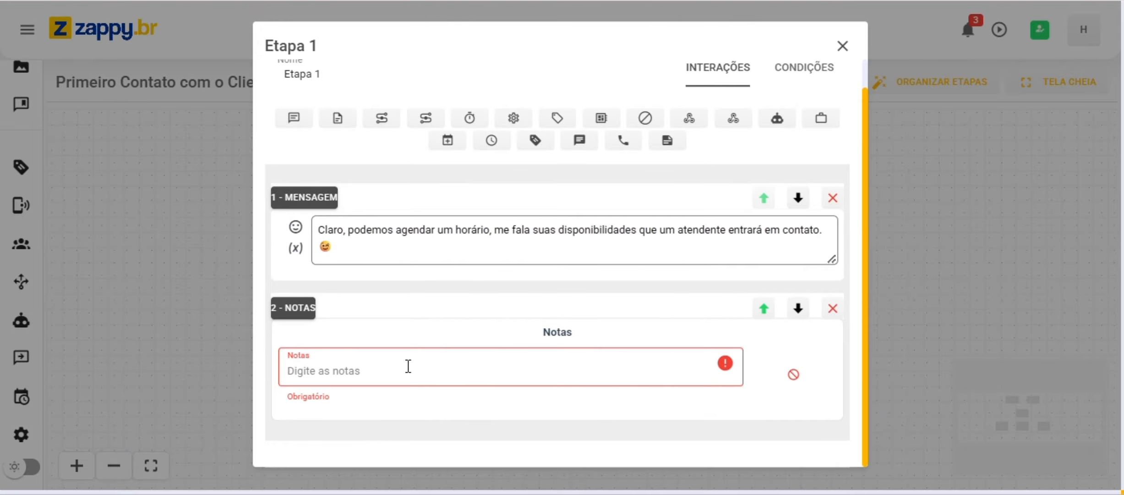
pyautogui.write('Este c')
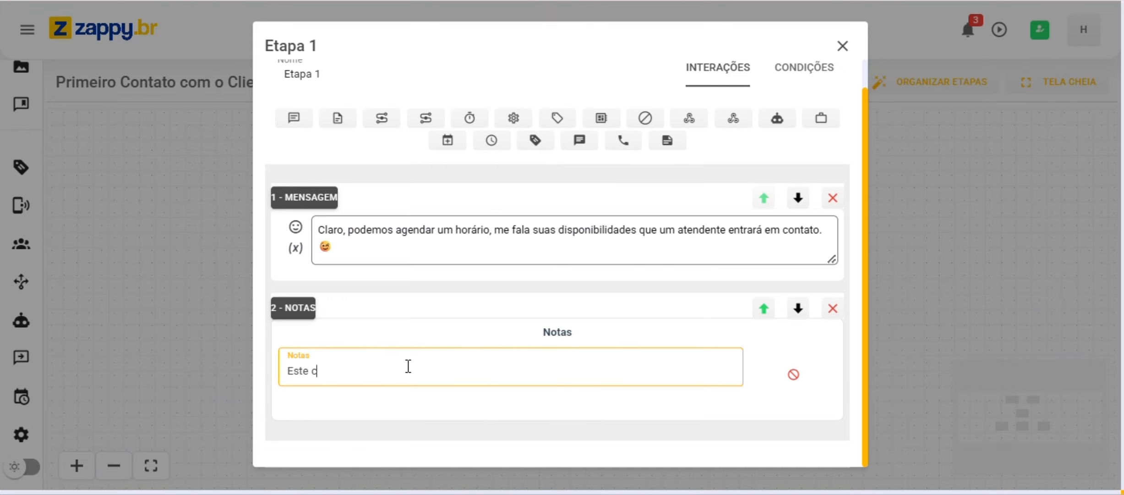
pyautogui.write('liente quer um agendamento!')
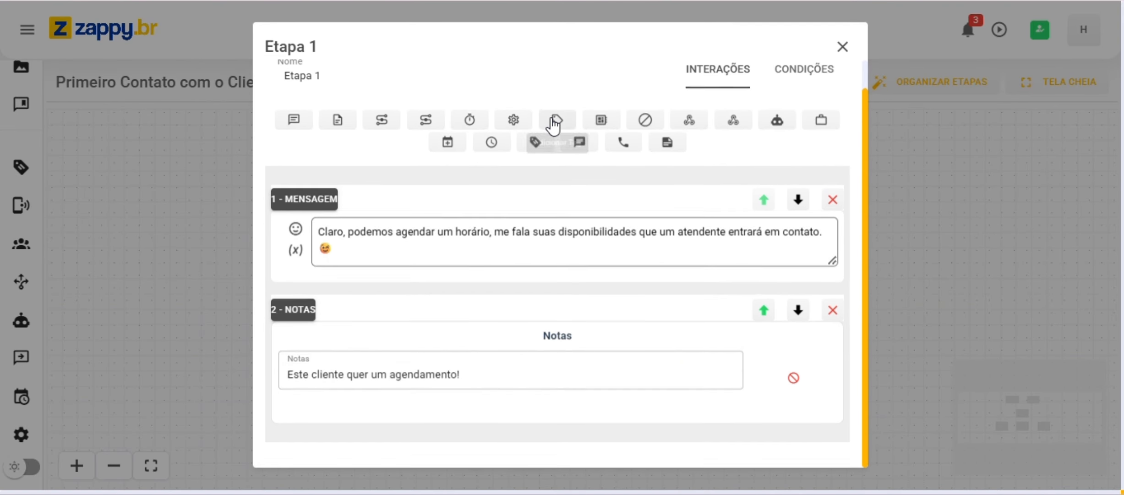
# Try a Bloquear Chatbot interaction on Etapa 1 set to Chatbot Bloqueado, and delete it.
pyautogui.click(643, 123)
pyautogui.scroll(-2, 591, 275)
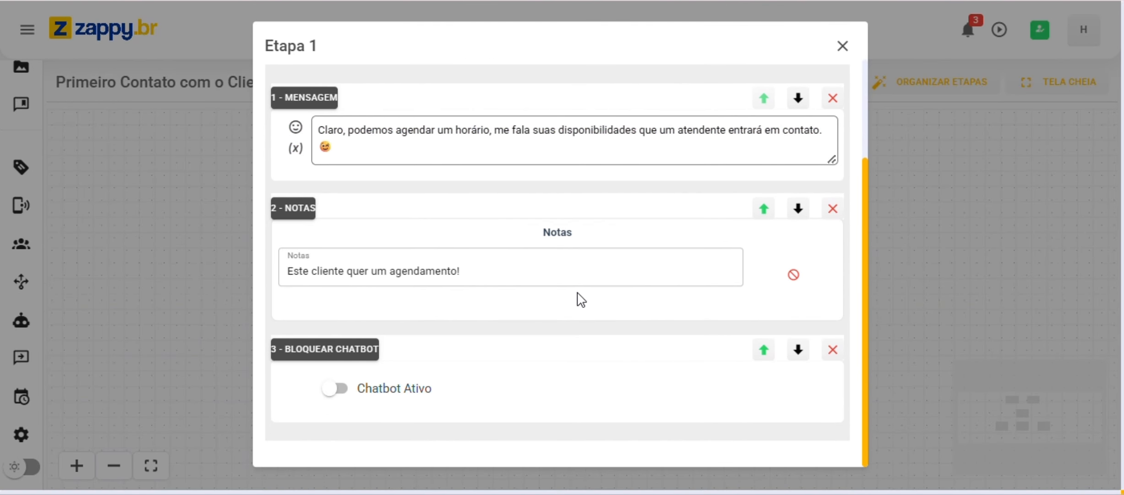
pyautogui.click(341, 389)
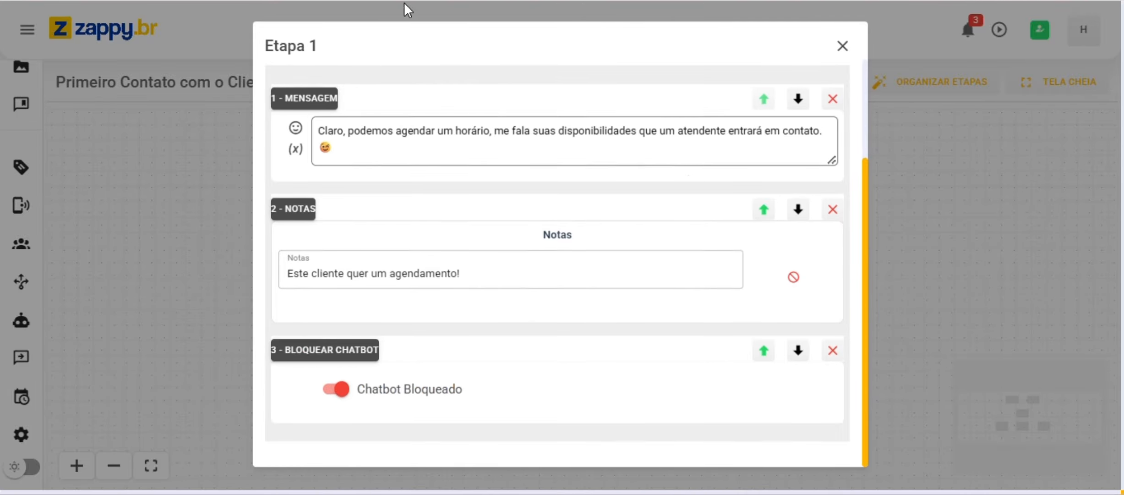
pyautogui.click(831, 353)
pyautogui.click(679, 292)
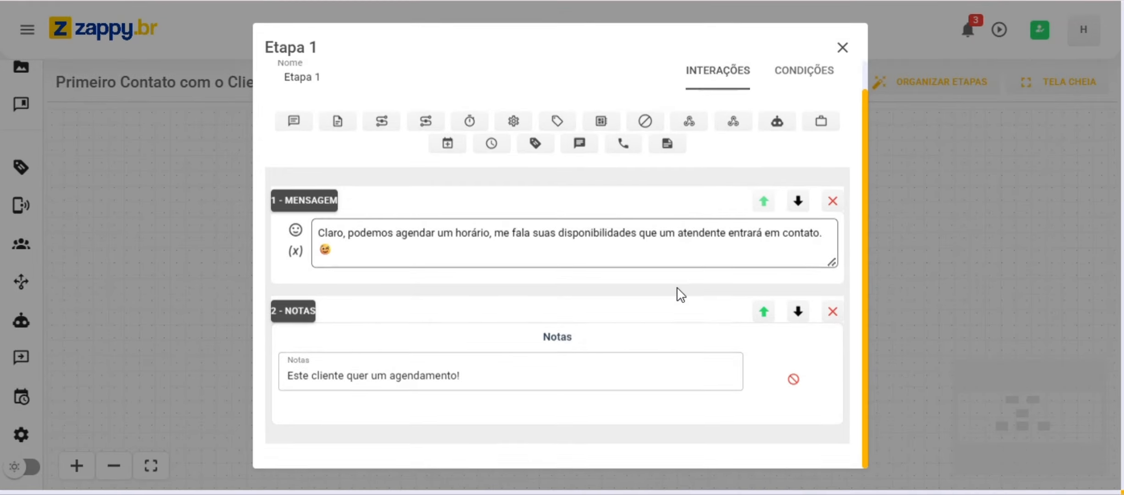
# Close the Etapa 1 step and save the chatbot flow.
pyautogui.click(842, 46)
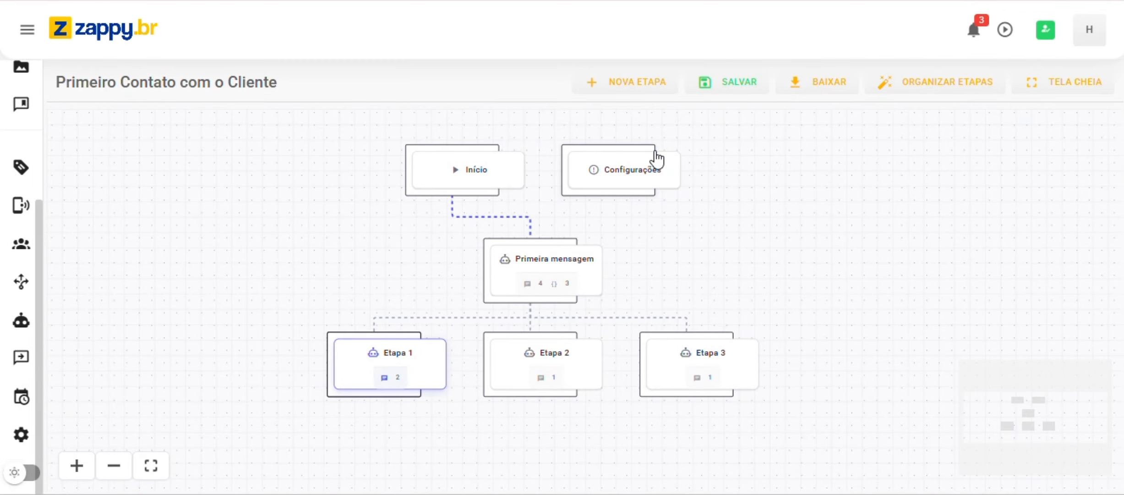
pyautogui.click(738, 89)
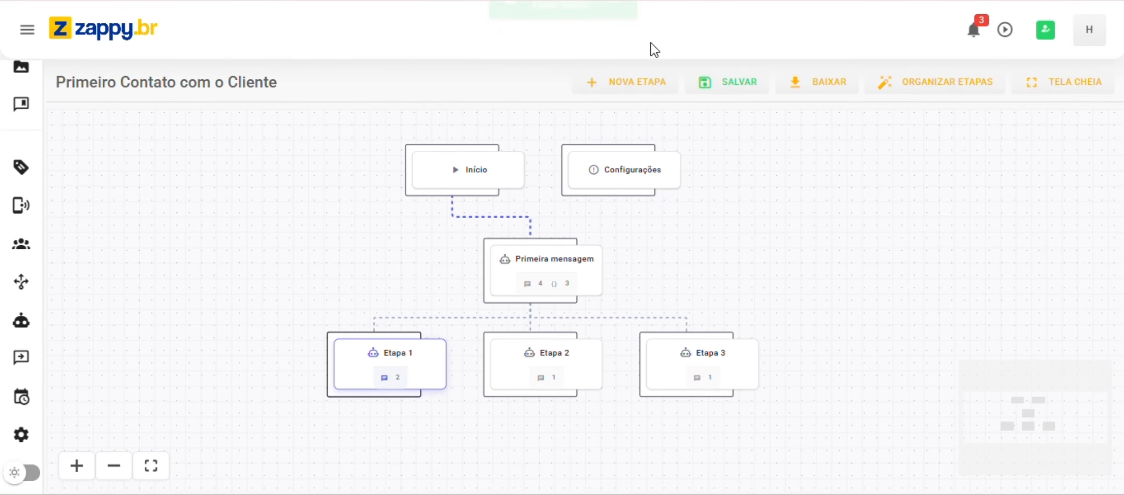
# Open the flow's Configurações block and set the unexpected-reply feedback message to "A mensagem não condiz com os valores esperados, vamos tentar de novo!".
pyautogui.click(598, 170)
pyautogui.doubleClick(605, 183)
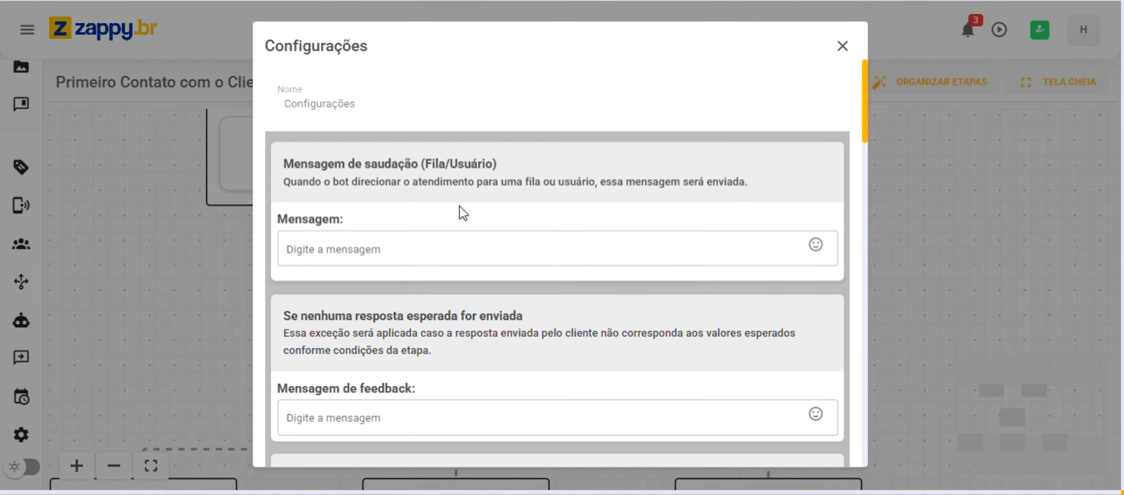
pyautogui.scroll(-3, 459, 209)
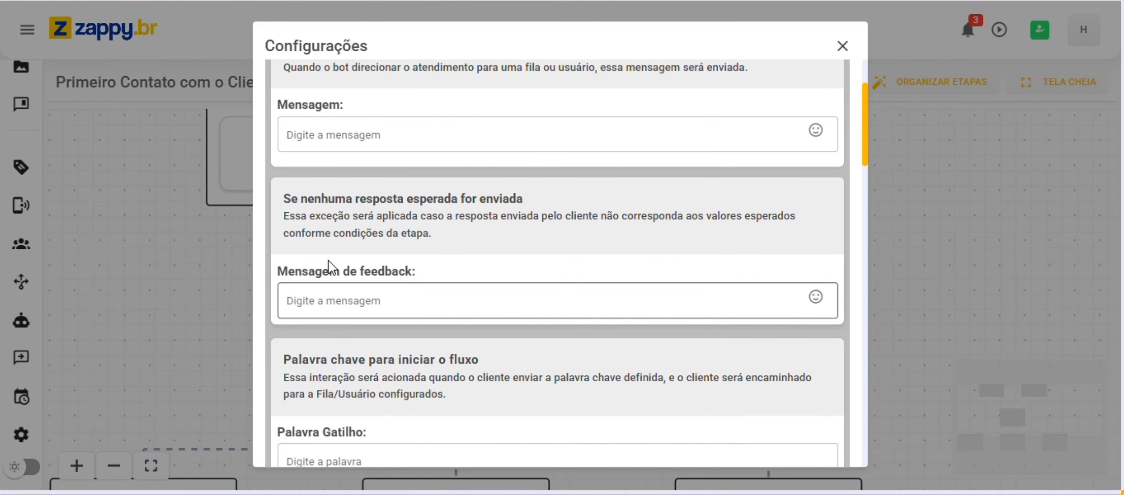
pyautogui.click(329, 302)
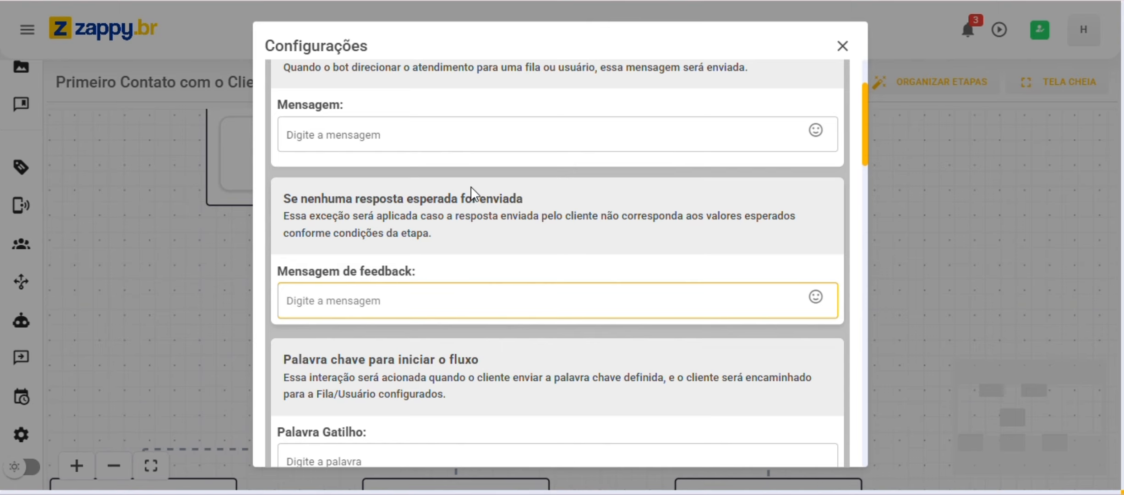
pyautogui.click(427, 173)
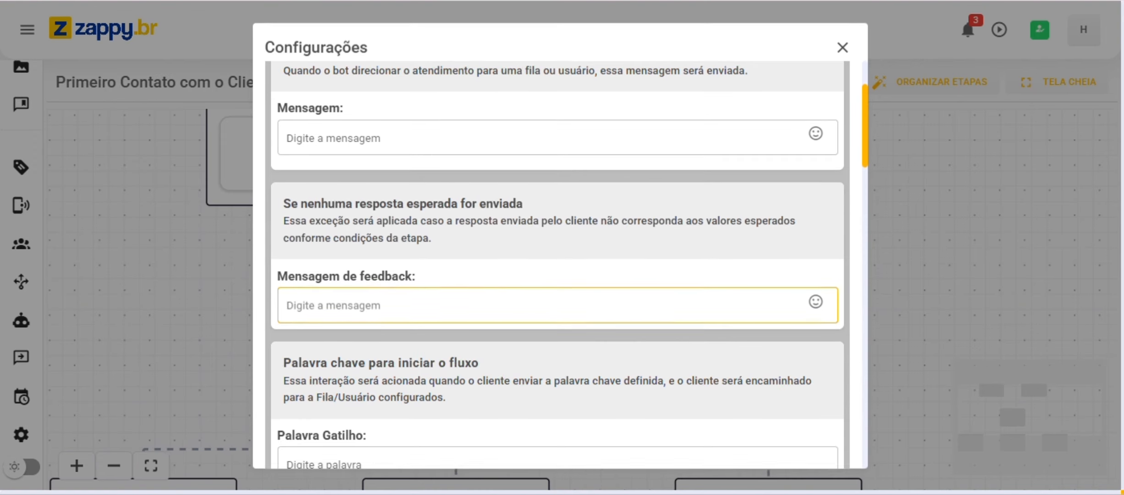
pyautogui.click(382, 303)
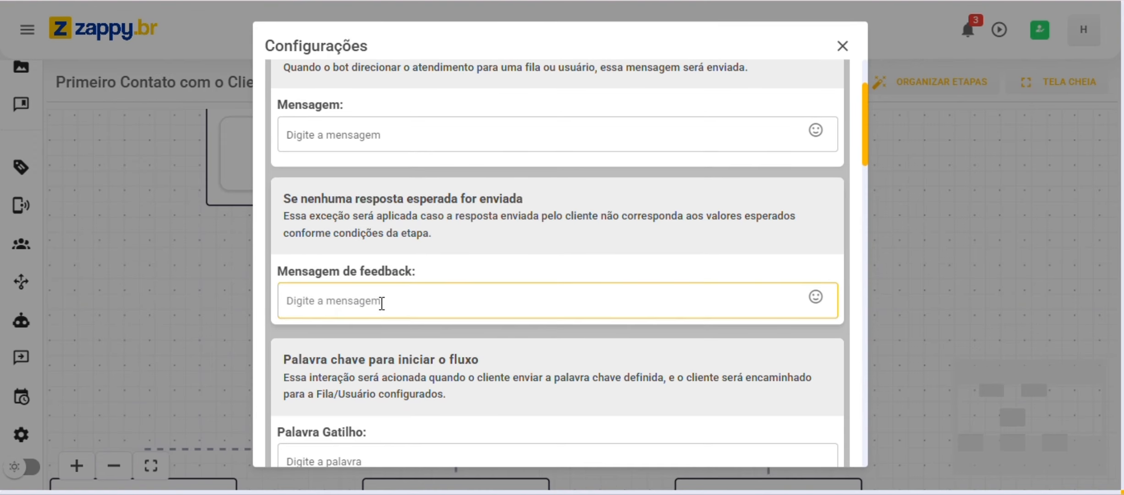
pyautogui.write('A mensagem n')
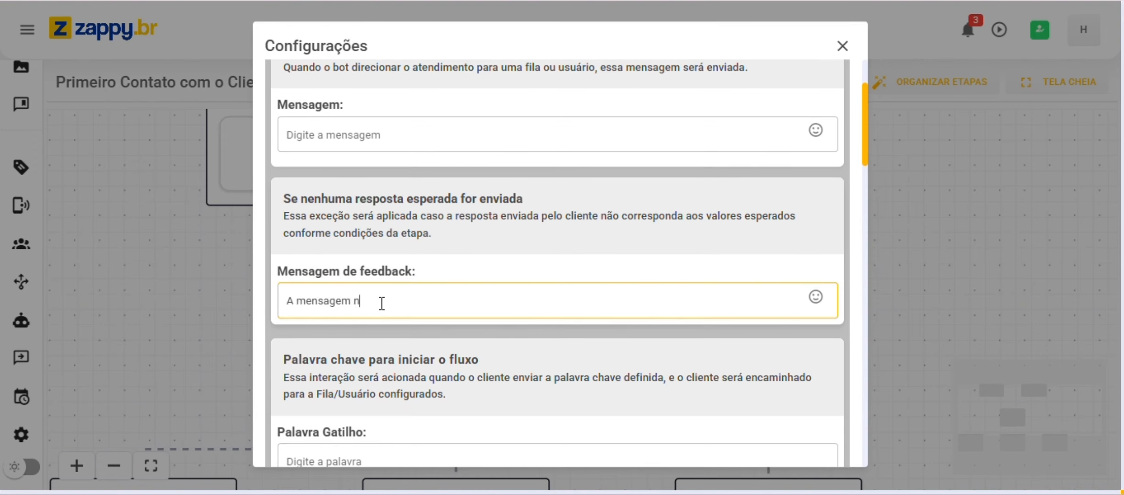
pyautogui.write('ão condiz com os ')
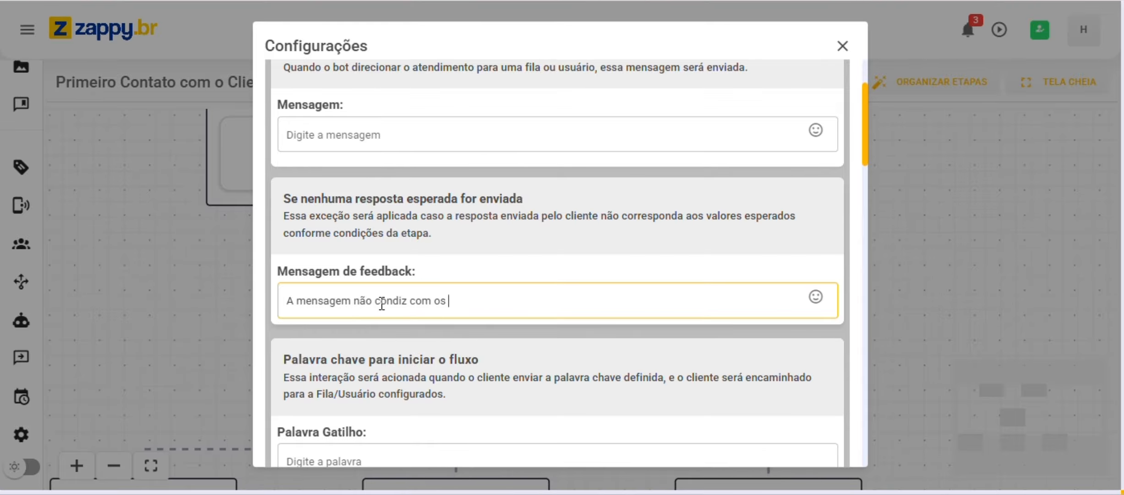
pyautogui.write('valores esperados, v')
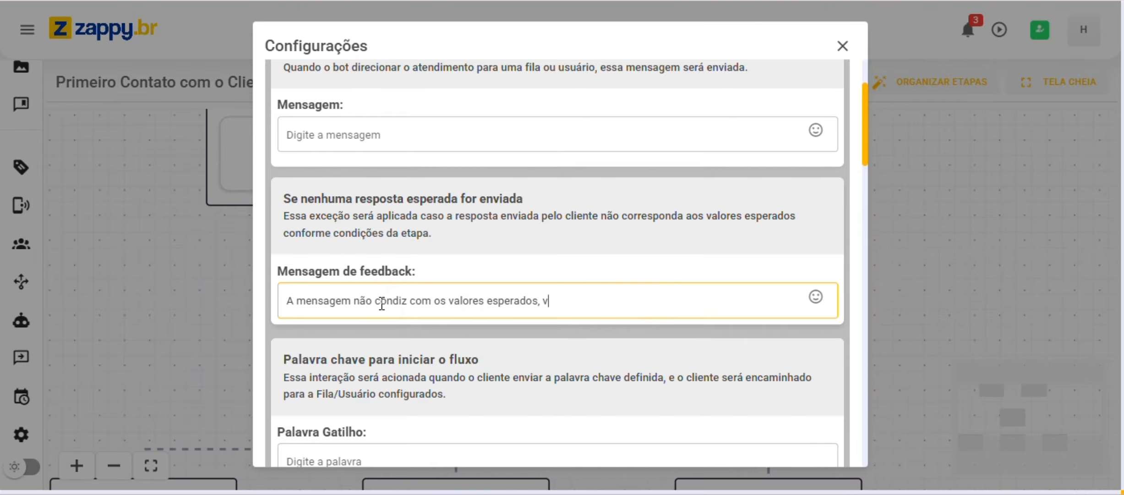
pyautogui.write('amos tentar de n')
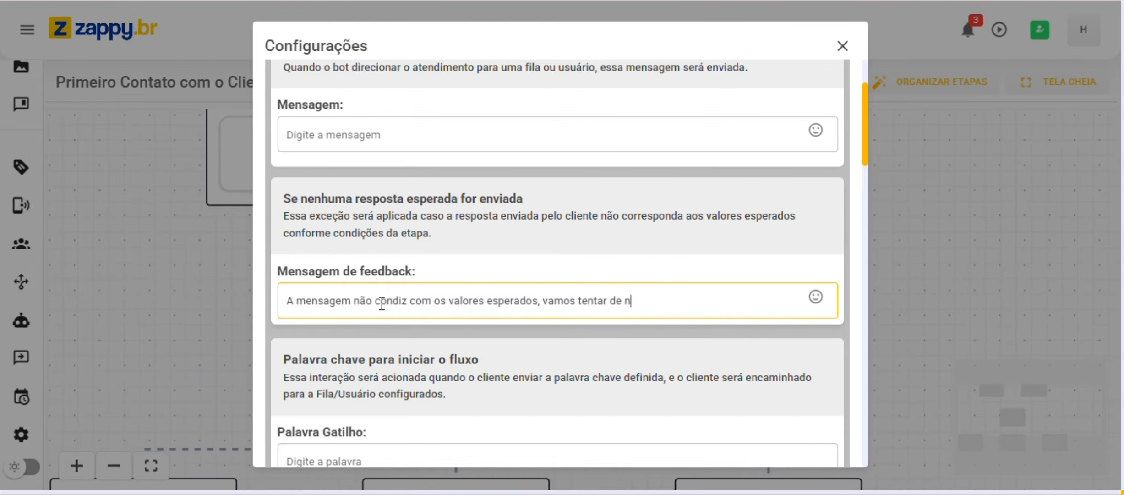
pyautogui.write('ovo!')
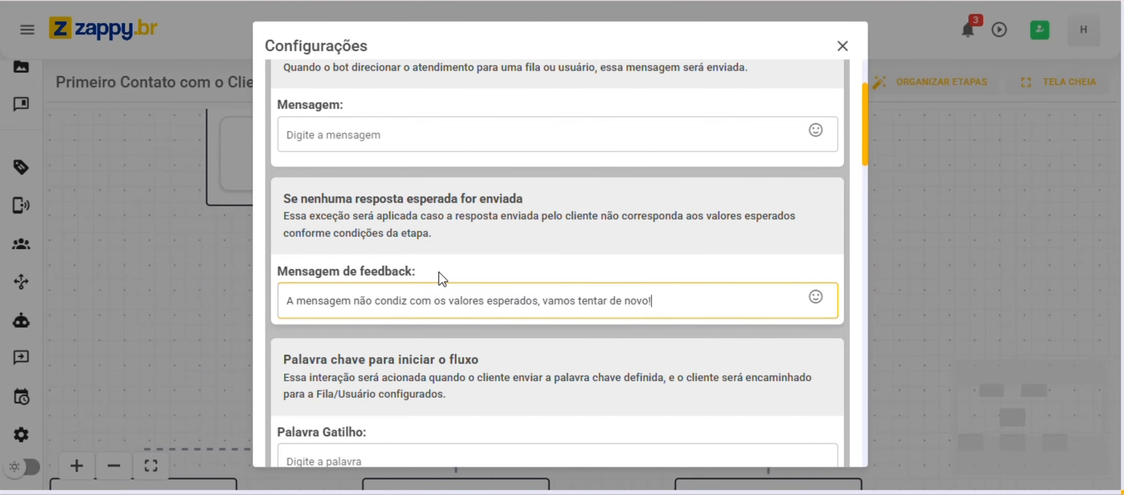
# Set Máximo de Tentativas do Bot to 2 attempts, with forwarding to the Canal Teste.
pyautogui.scroll(-5, 439, 275)
pyautogui.scroll(5, 439, 275)
pyautogui.scroll(-8, 650, 251)
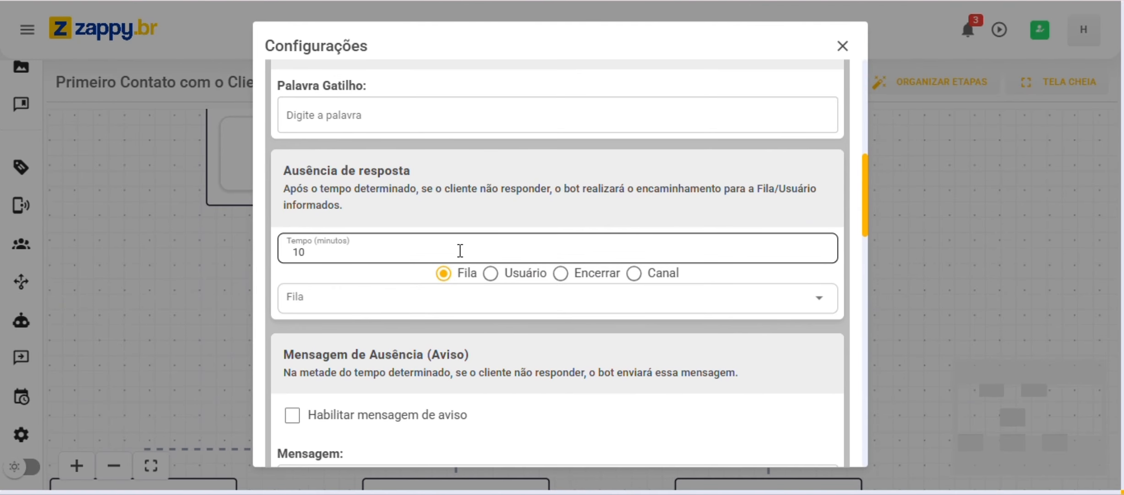
pyautogui.scroll(-5, 451, 83)
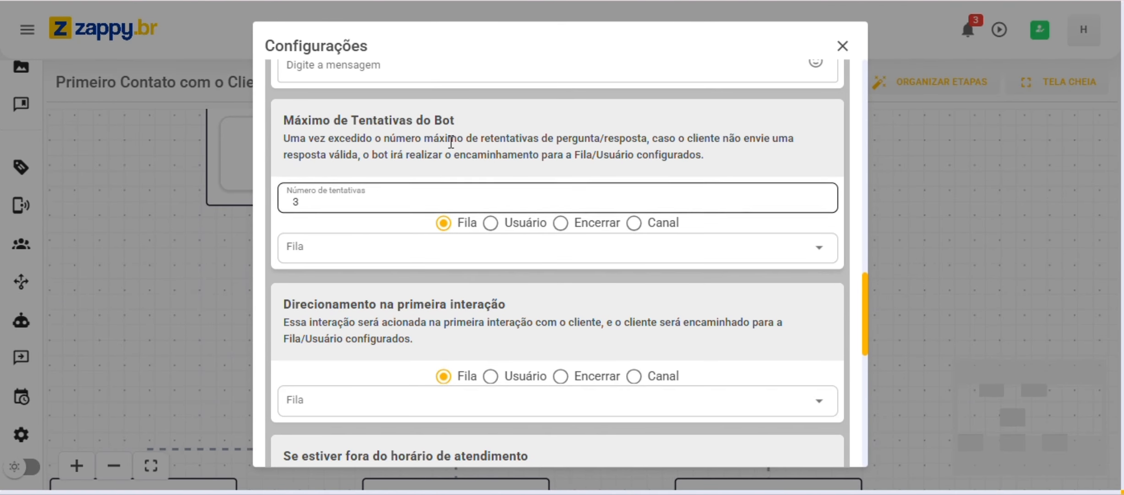
pyautogui.moveTo(278, 120); pyautogui.dragTo(531, 117)
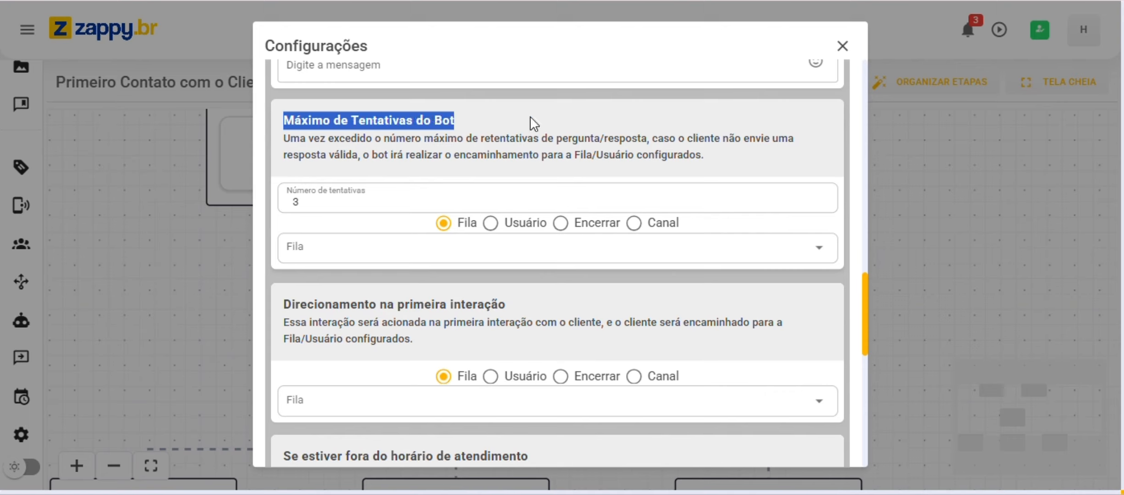
pyautogui.click(384, 204)
pyautogui.moveTo(384, 204); pyautogui.dragTo(283, 206)
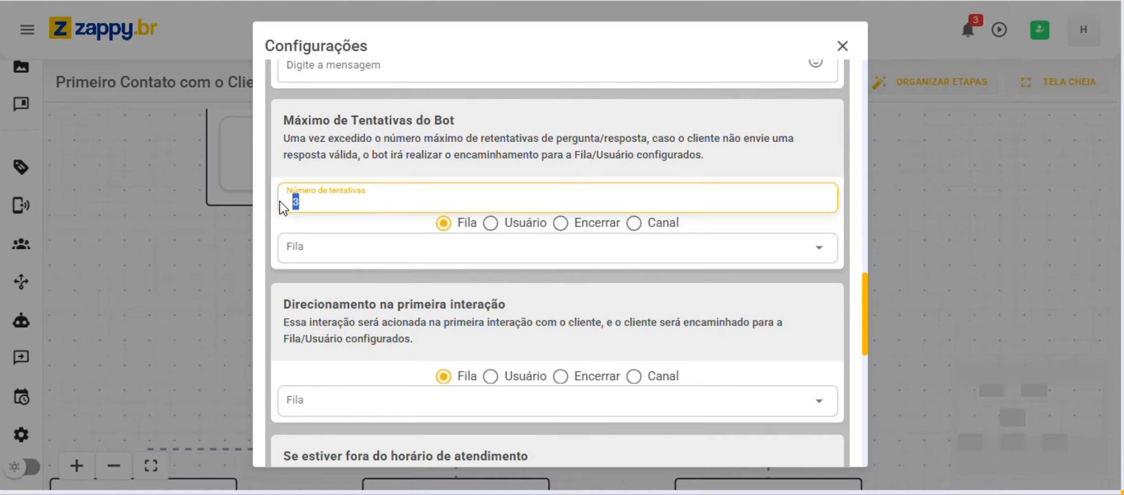
pyautogui.write('2')
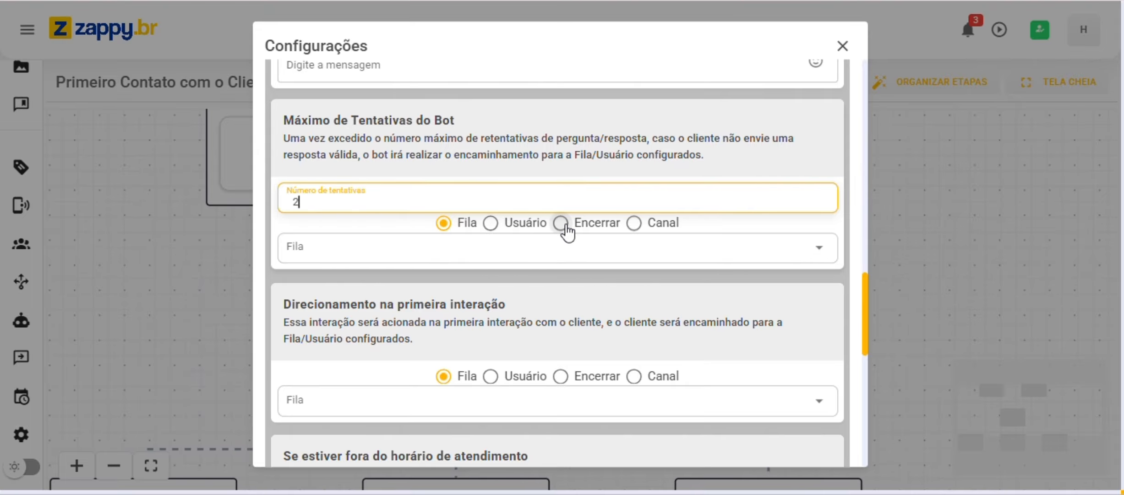
pyautogui.click(635, 223)
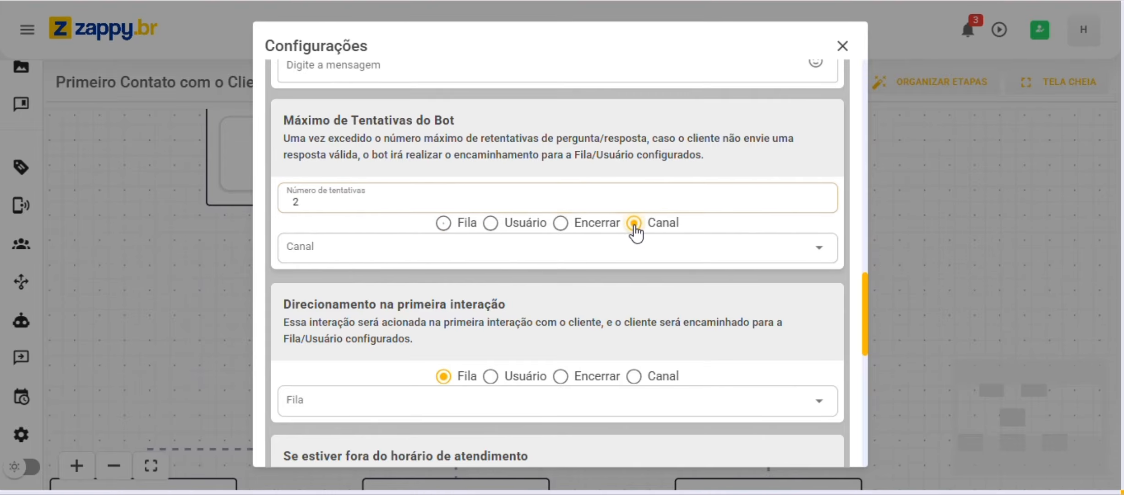
pyautogui.click(574, 251)
pyautogui.click(444, 293)
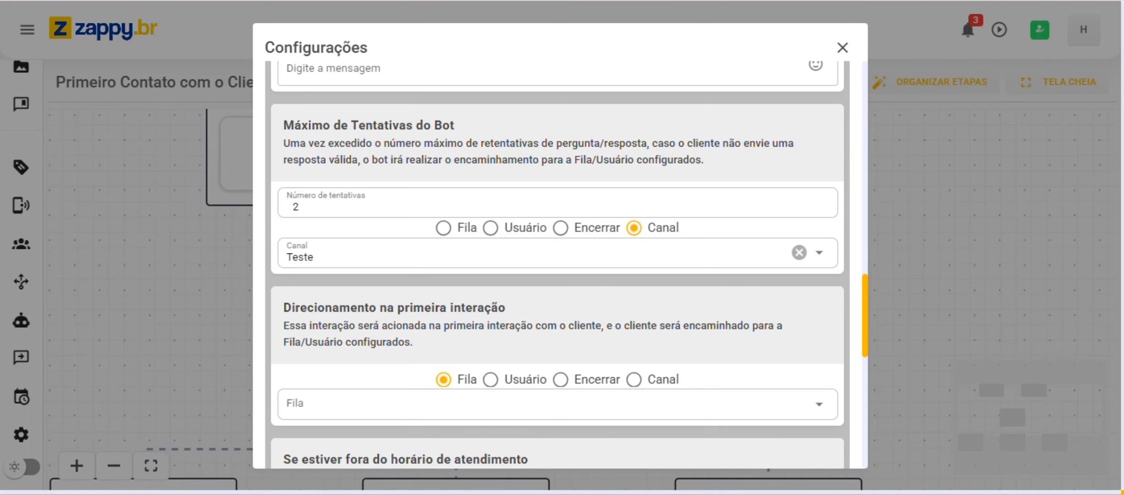
# Try forwarding exceeded bot attempts to a user and to the Financeiro queue, and switch back to the Canal Teste.
pyautogui.click(489, 225)
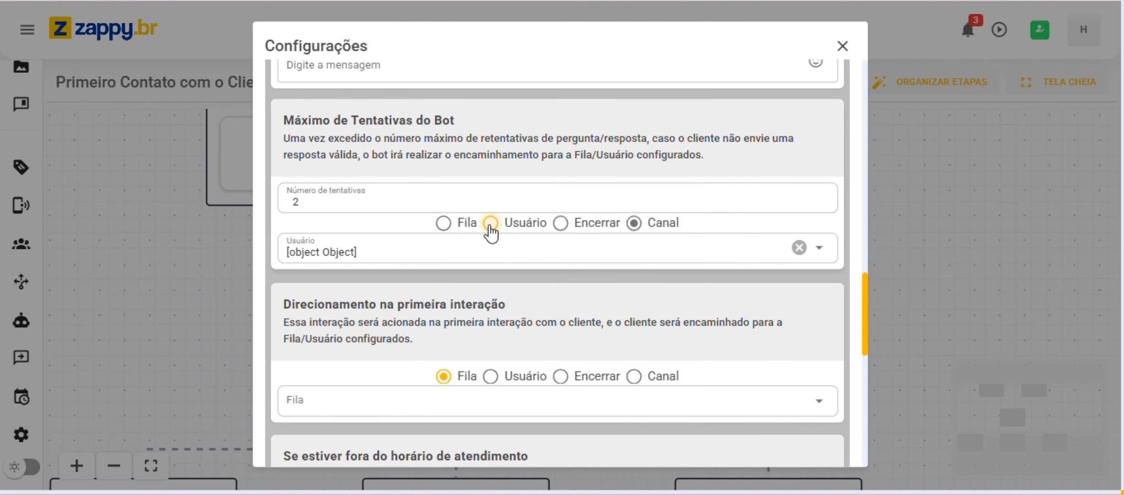
pyautogui.click(456, 250)
pyautogui.click(418, 289)
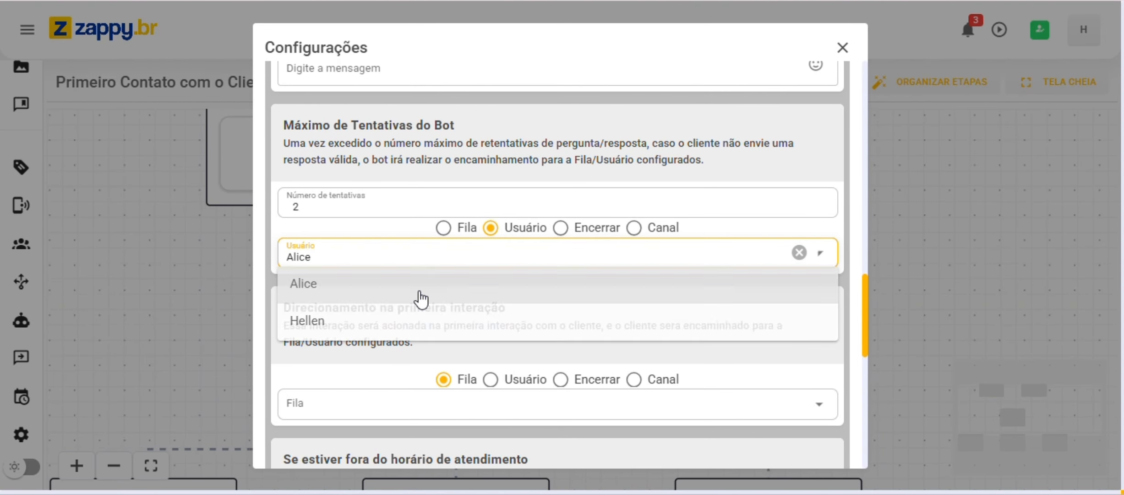
pyautogui.click(446, 225)
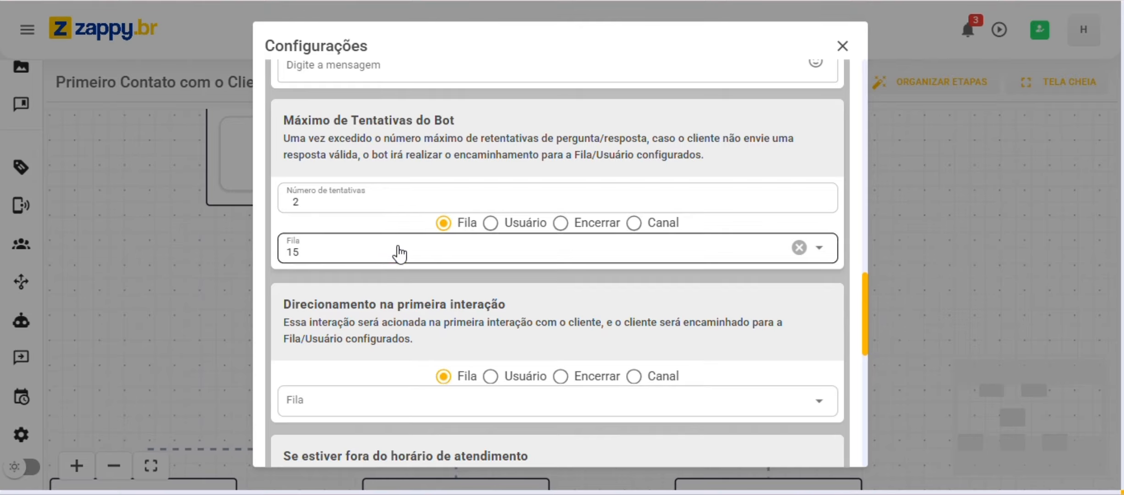
pyautogui.click(398, 252)
pyautogui.click(402, 327)
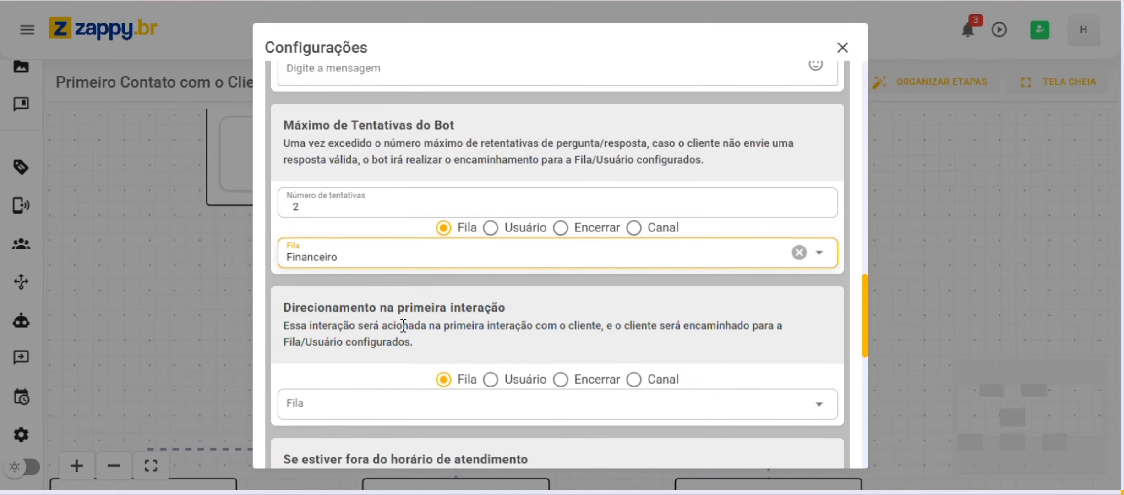
pyautogui.click(611, 234)
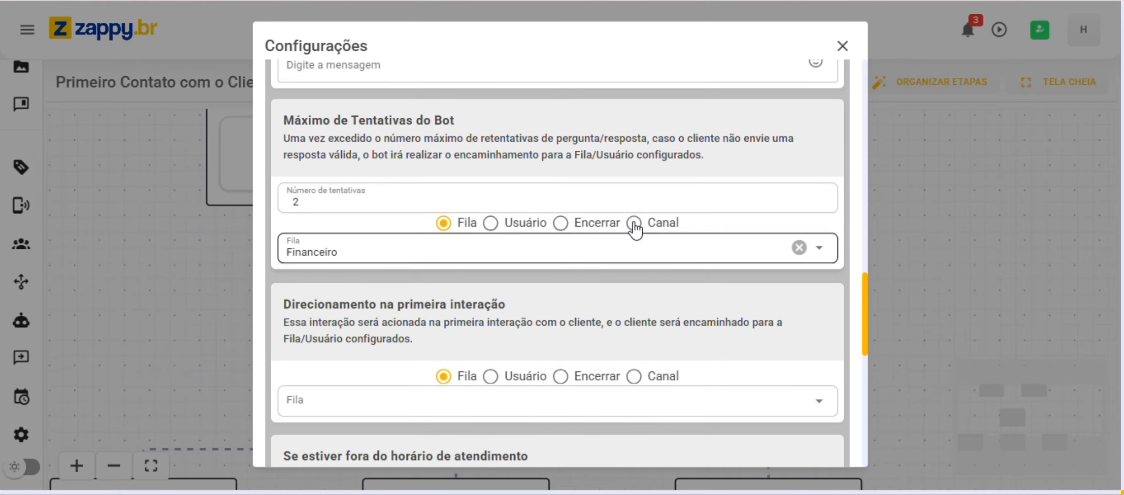
pyautogui.click(634, 228)
pyautogui.click(504, 257)
pyautogui.click(393, 288)
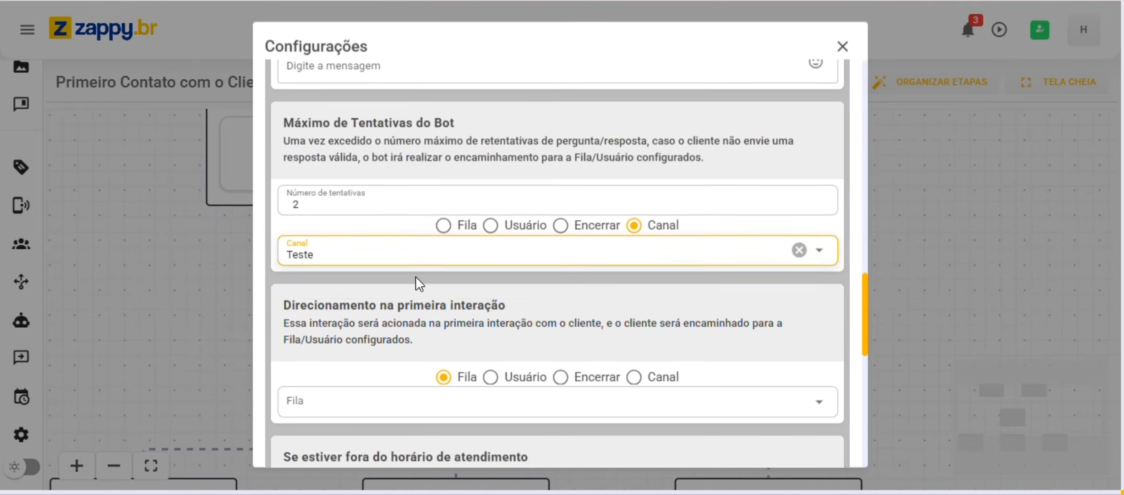
# Try the Fila and Usuário destinations for Ausência de resposta and look through the choices each one offers.
pyautogui.scroll(10, 535, 256)
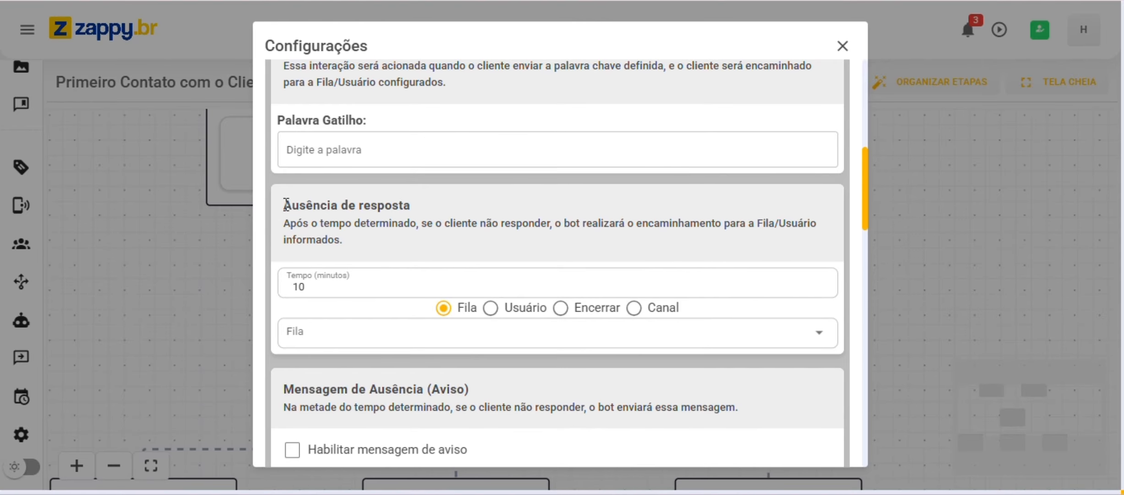
pyautogui.moveTo(319, 286); pyautogui.dragTo(281, 291)
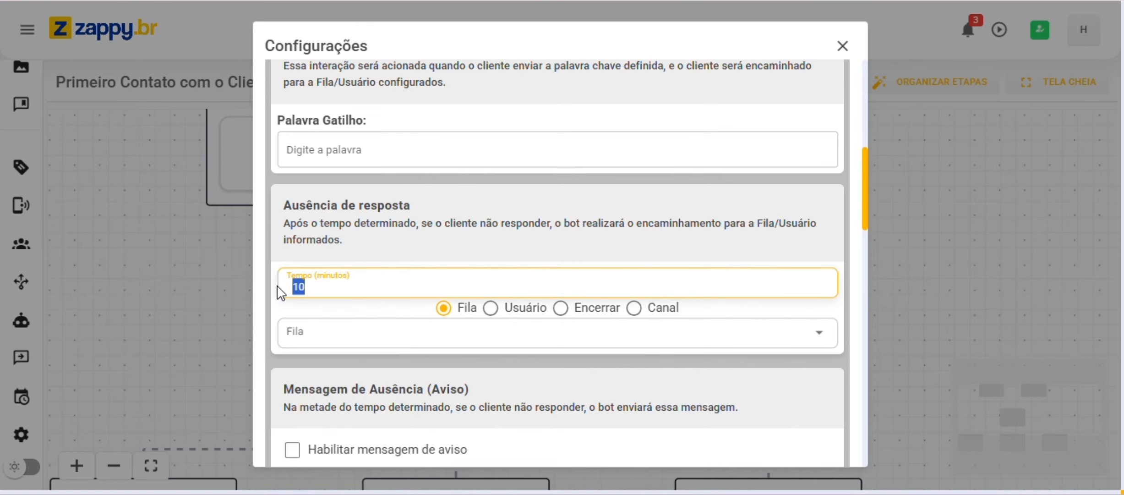
pyautogui.click(341, 289)
pyautogui.scroll(-3, 354, 284)
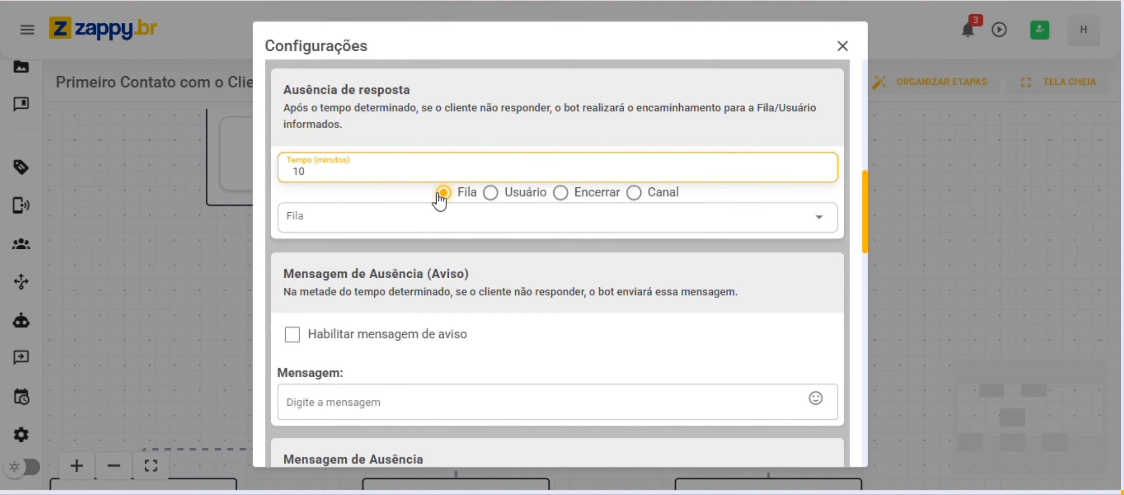
pyautogui.click(454, 223)
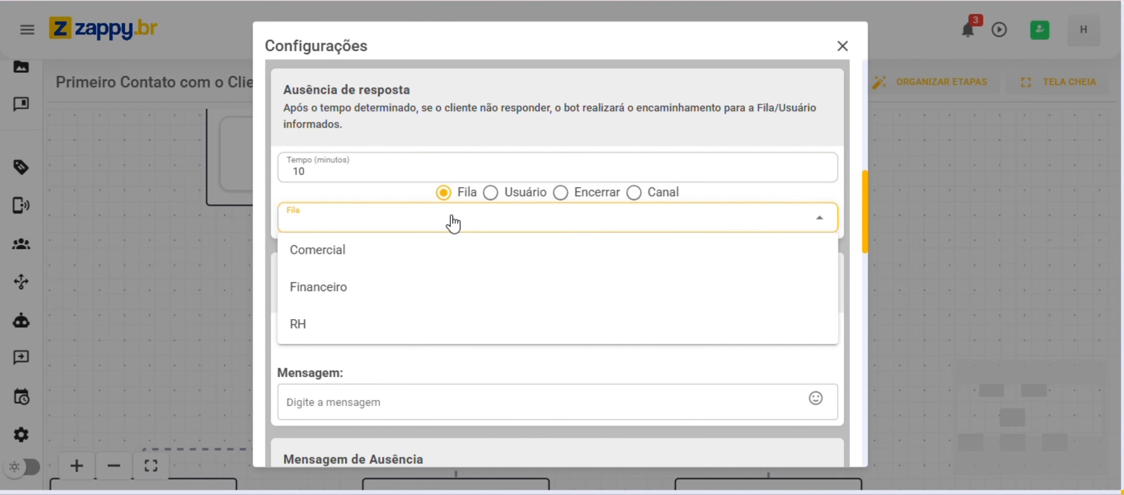
pyautogui.click(428, 220)
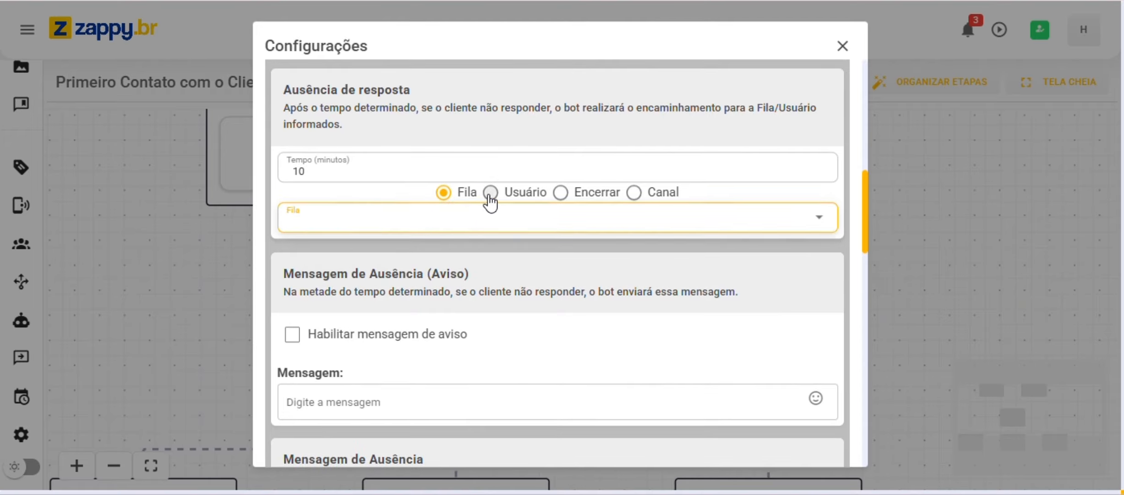
pyautogui.click(490, 193)
pyautogui.click(458, 225)
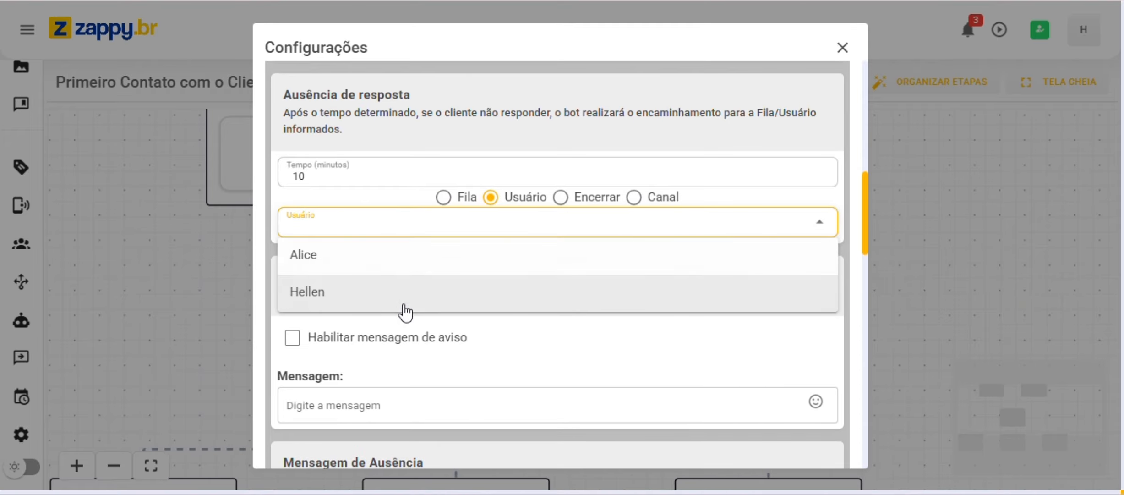
pyautogui.click(429, 221)
# Check the Canal destination for Ausência de resposta and set the action to Encerrar.
pyautogui.click(562, 193)
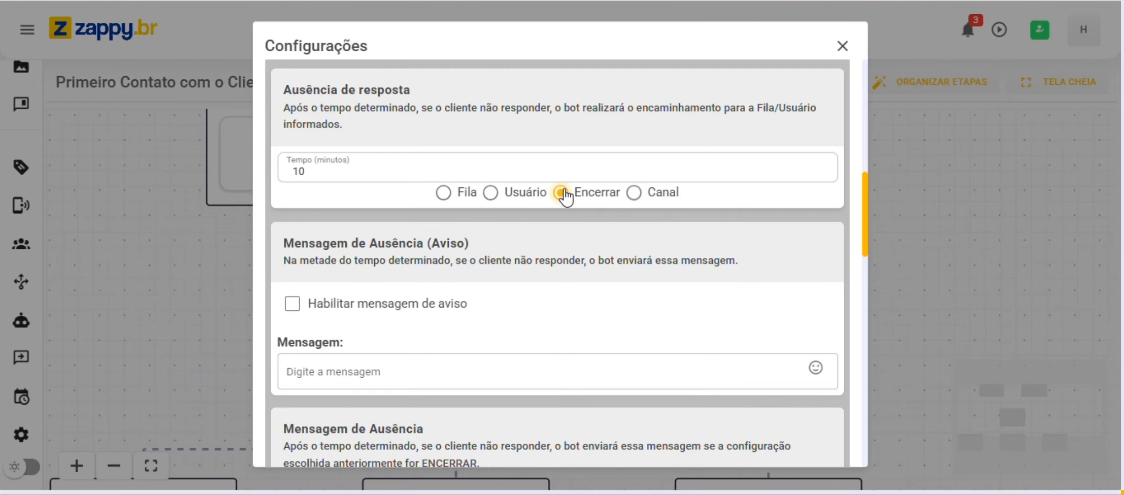
pyautogui.click(635, 193)
pyautogui.click(585, 224)
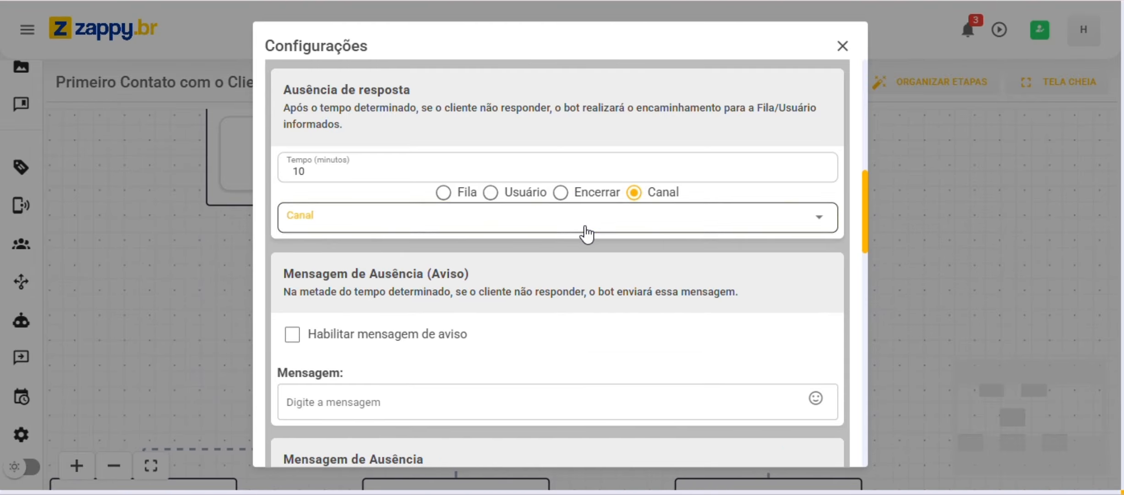
pyautogui.click(402, 227)
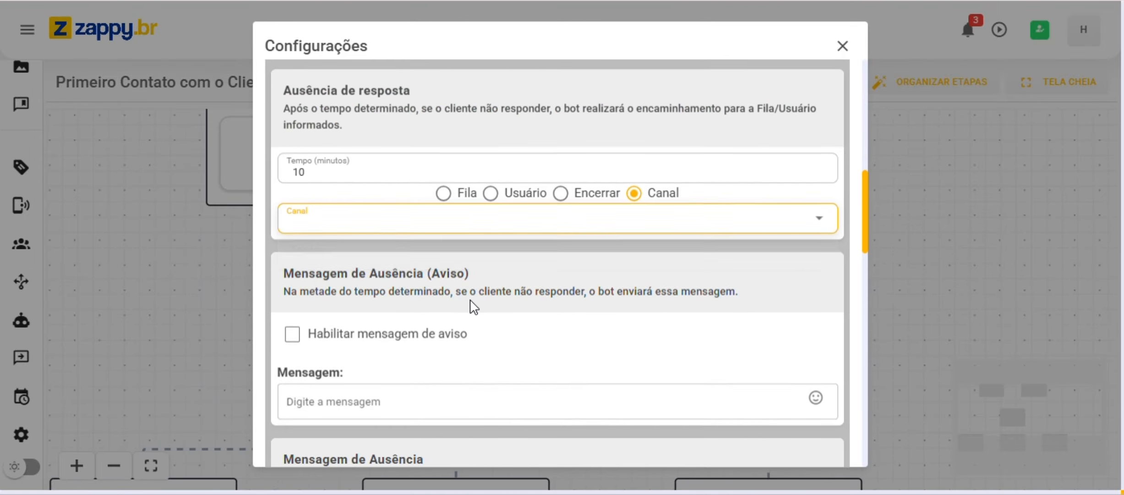
pyautogui.click(562, 192)
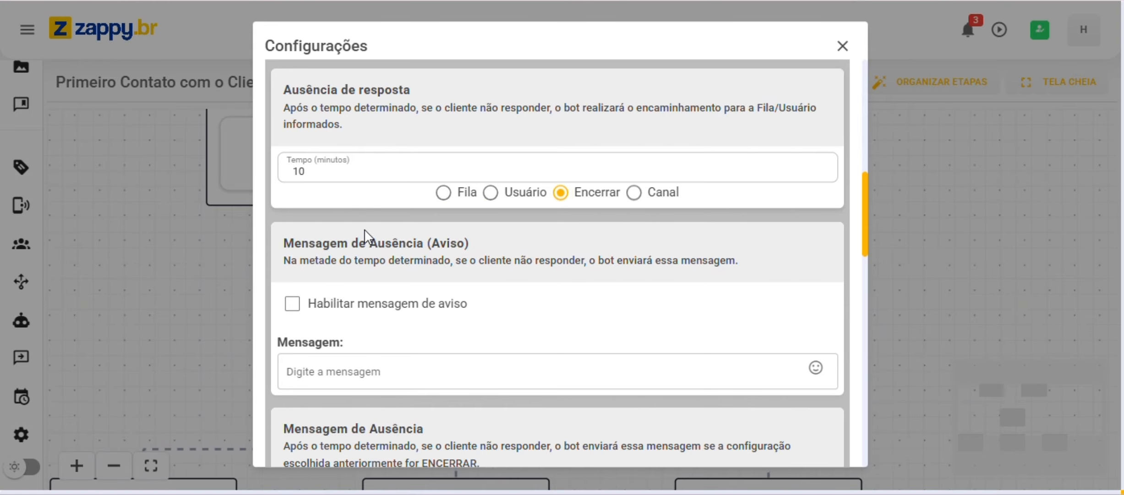
# Write the absence warning message "Falta pouco tempo pro seu atendimento automatico ser encerrado, envie uma mensagem!".
pyautogui.scroll(-3, 574, 211)
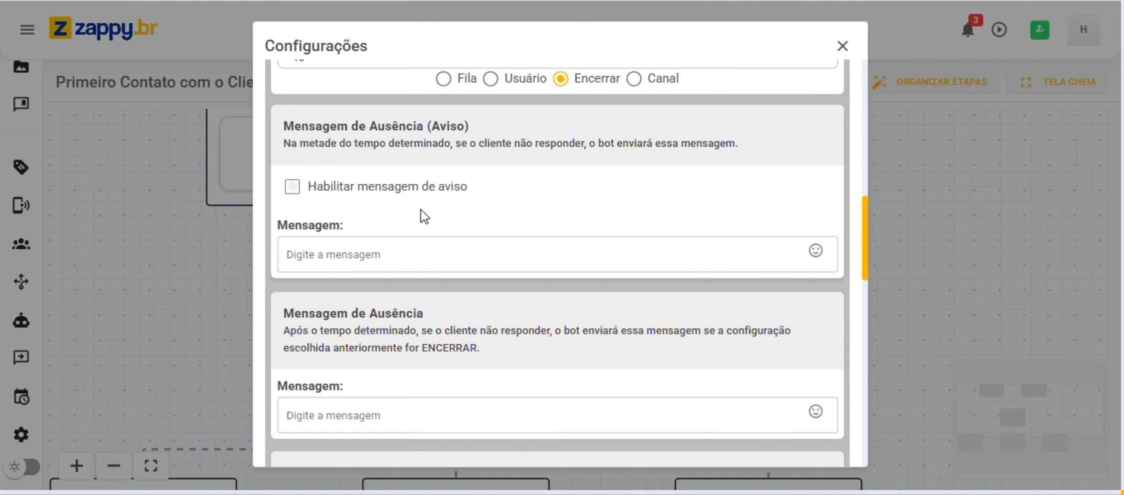
pyautogui.click(392, 253)
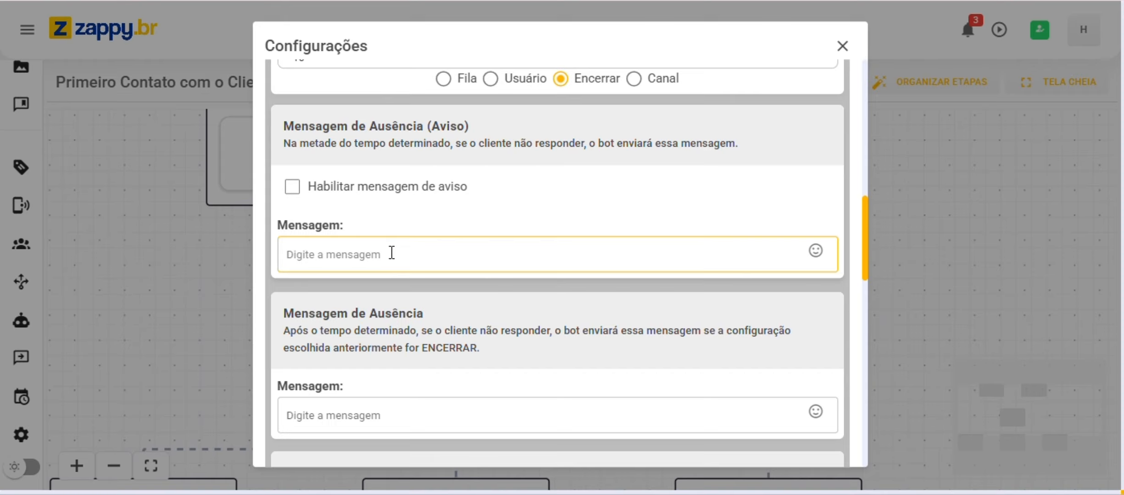
pyautogui.write('Falt')
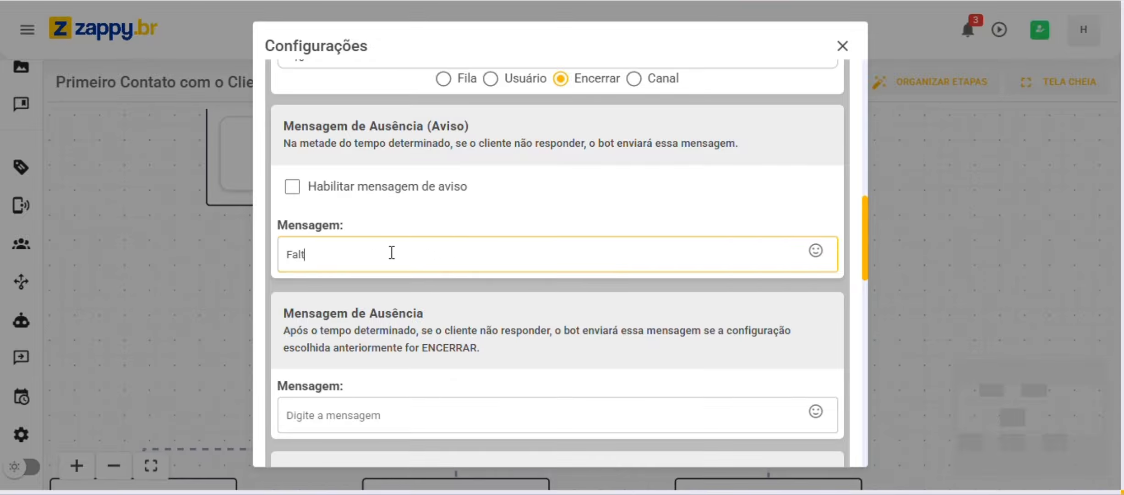
pyautogui.write('a pouco tempo p')
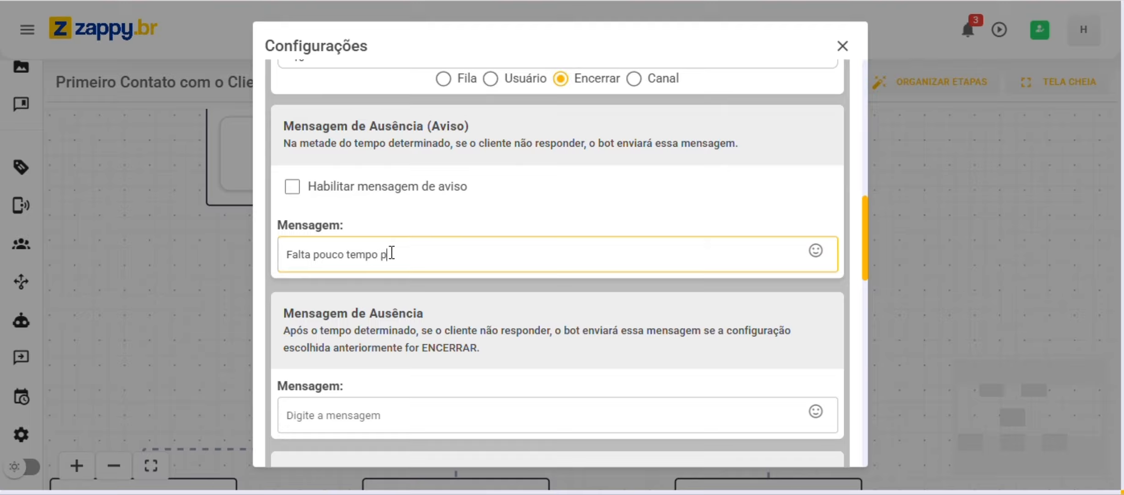
pyautogui.write('ro seu atendiment')
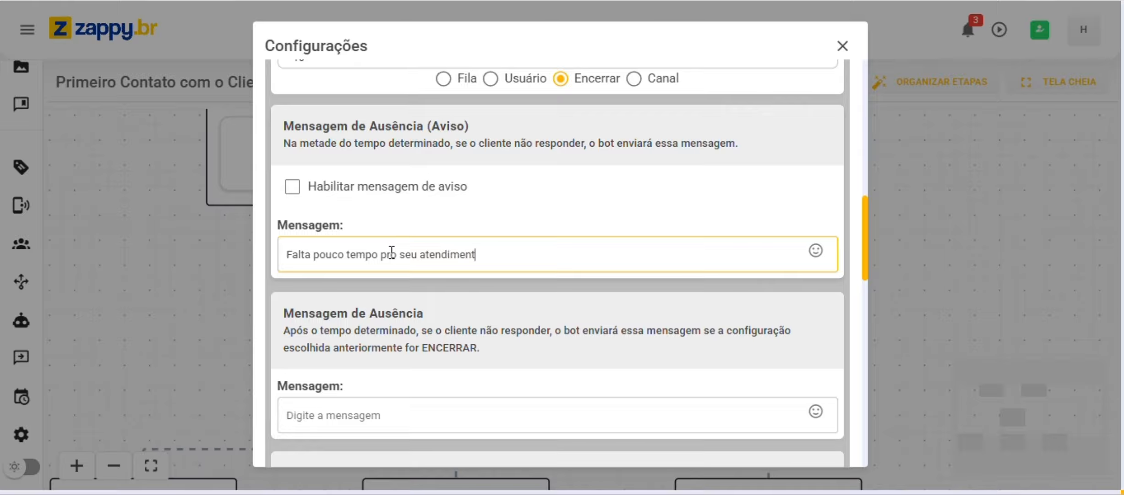
pyautogui.write('o automatico ')
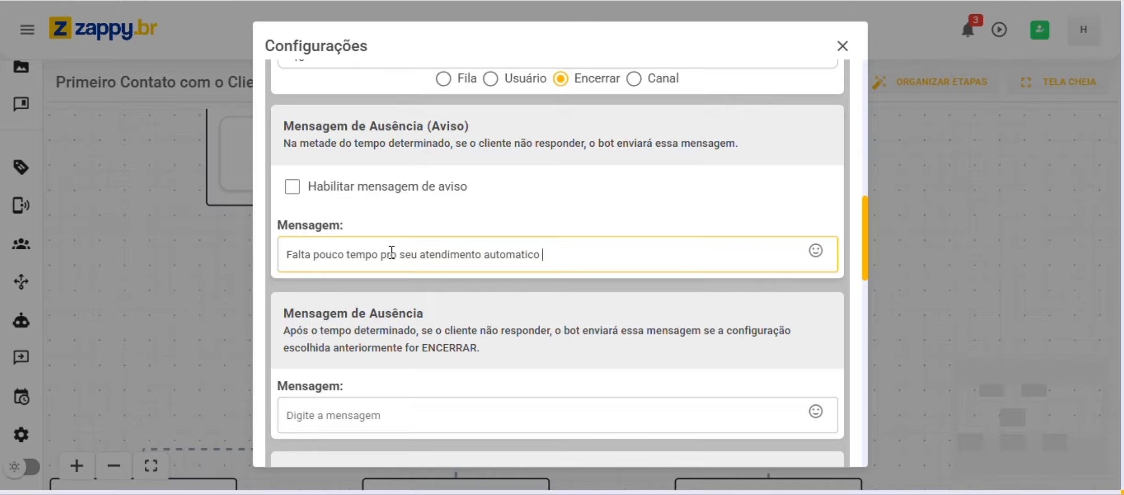
pyautogui.write('ser encerrado, envie uma ')
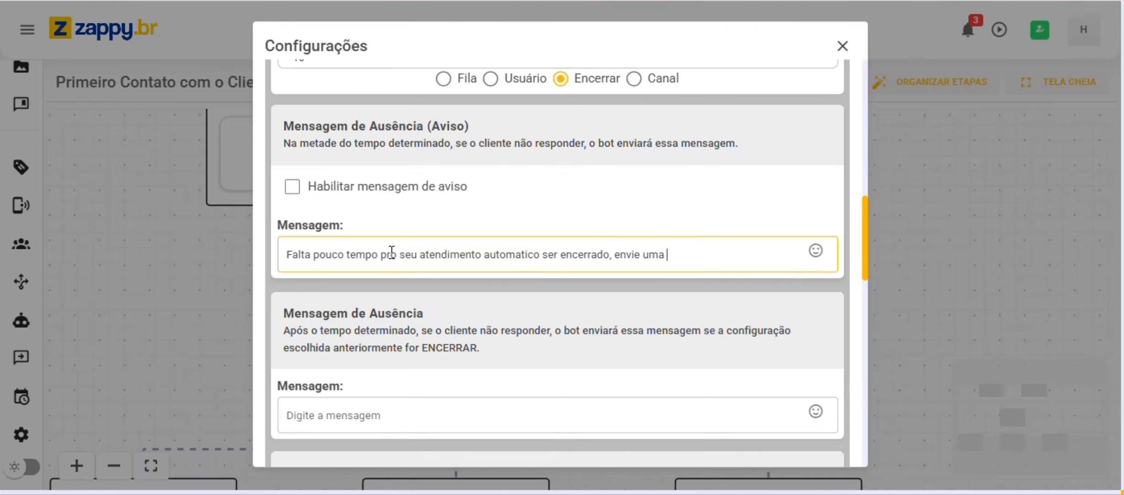
pyautogui.write('mensagem!')
# Set the Mensagem de Ausência text to "O seu atendimento automático foi encerrado. Estamos a disposição para atendê-lo(a) novamente!".
pyautogui.scroll(-3, 380, 275)
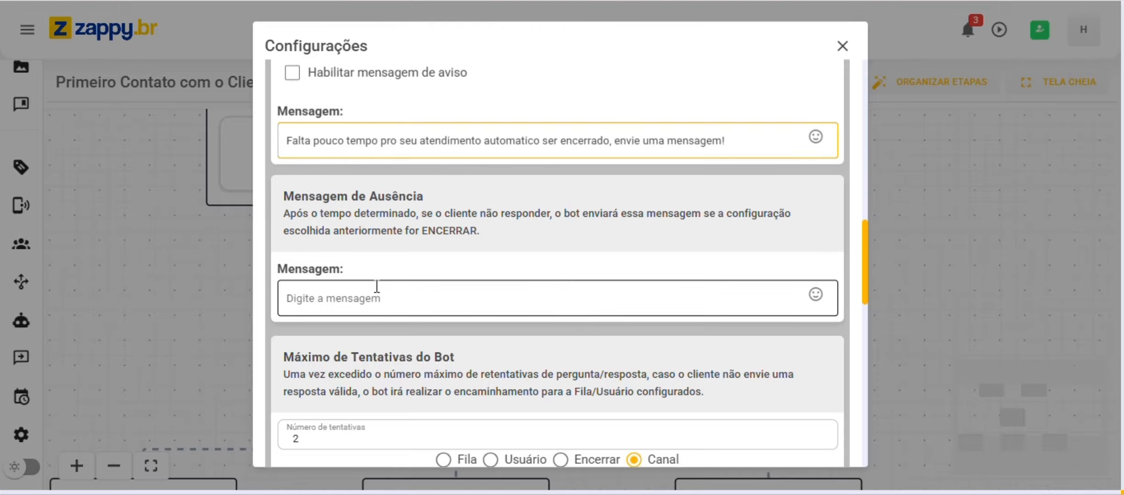
pyautogui.click(377, 286)
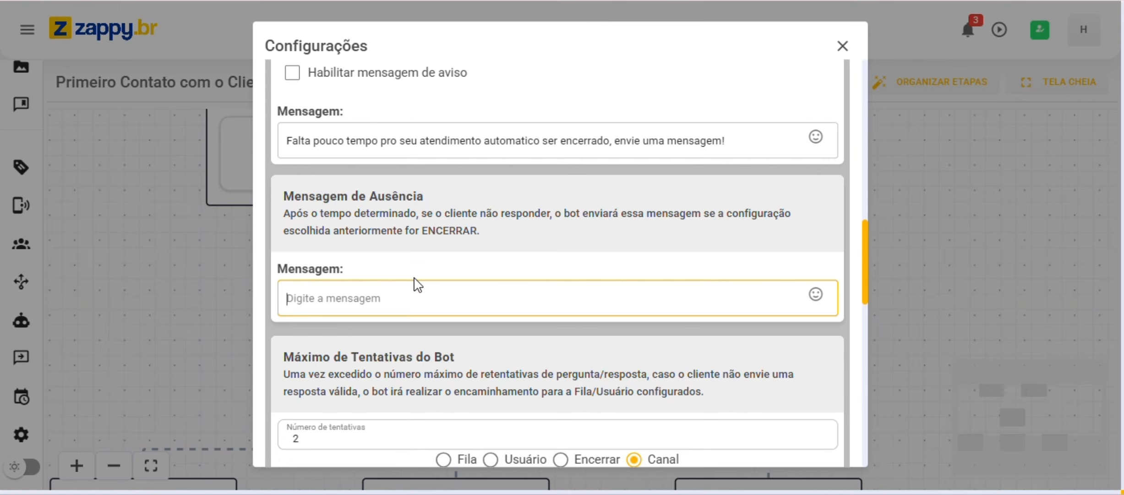
pyautogui.write('O seu')
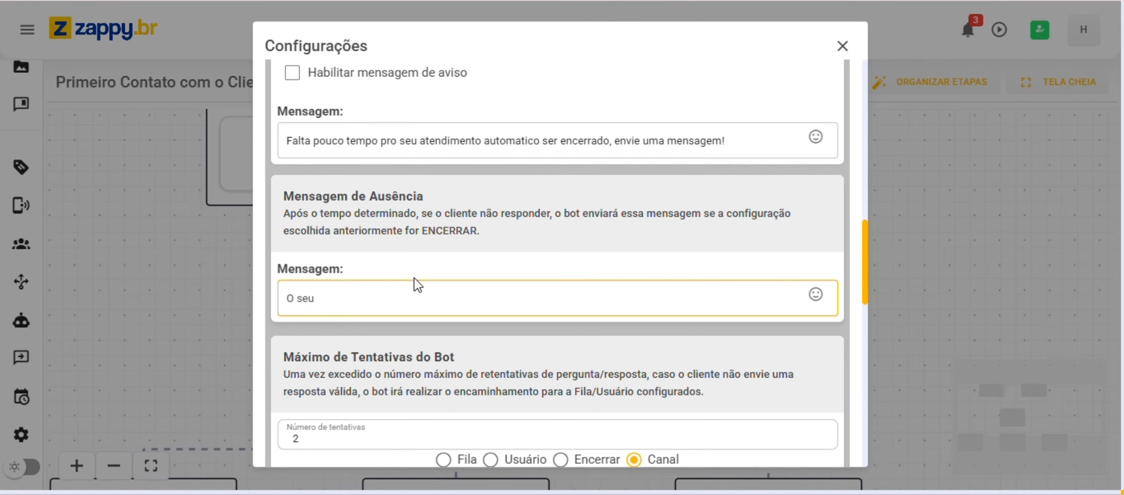
pyautogui.write(' atendimento automát')
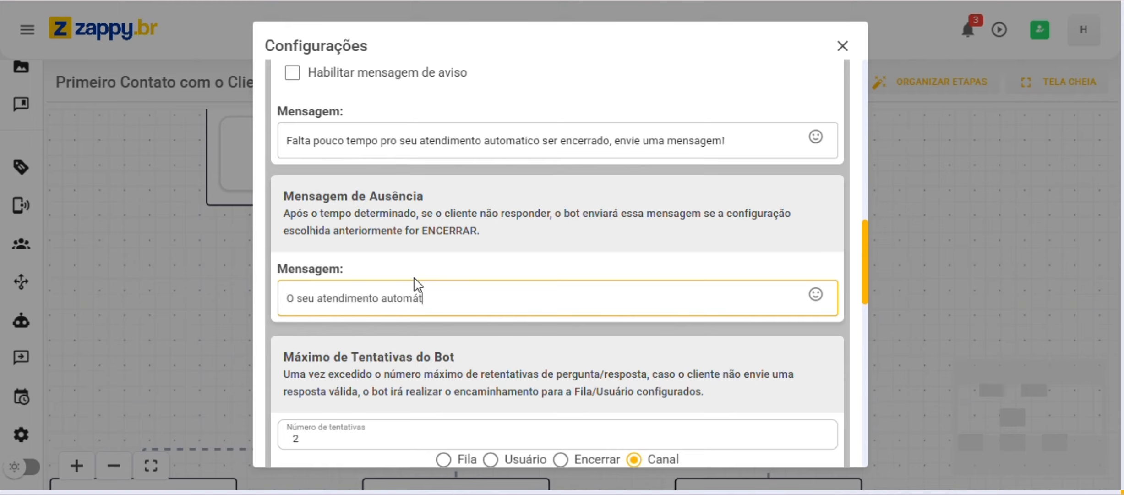
pyautogui.write('ico foi encerrado. Est')
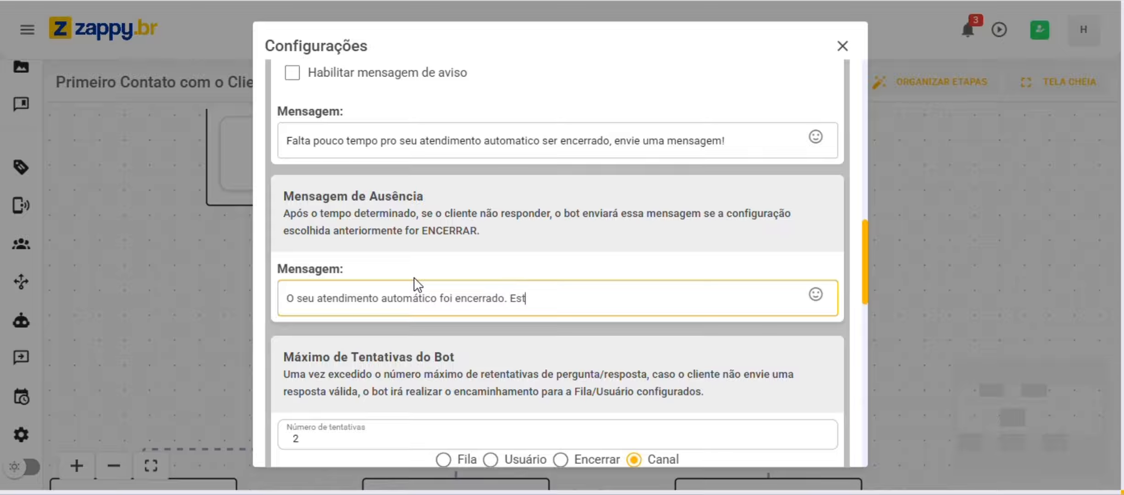
pyautogui.write('amos a disposição para')
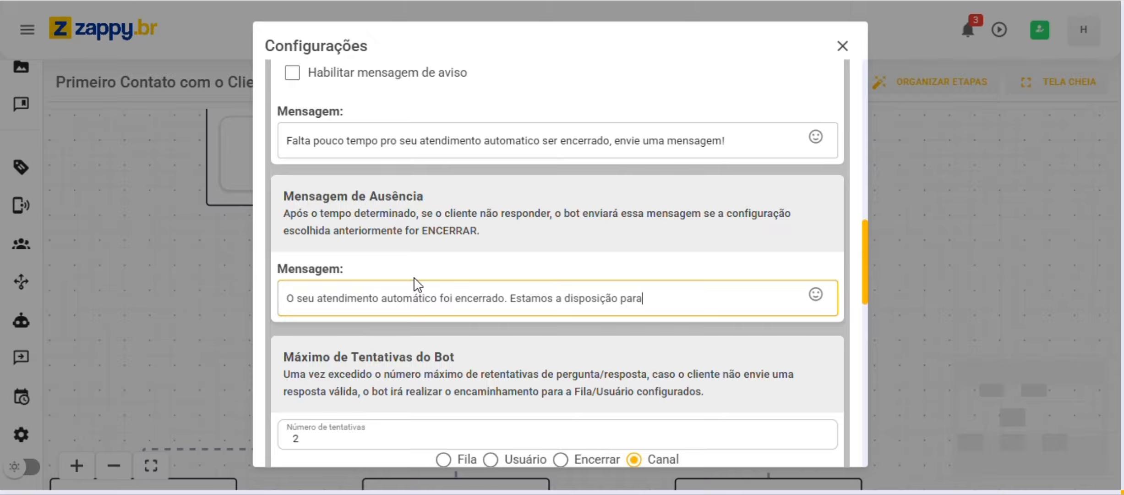
pyautogui.write(' atendê-lo(a) novamente!')
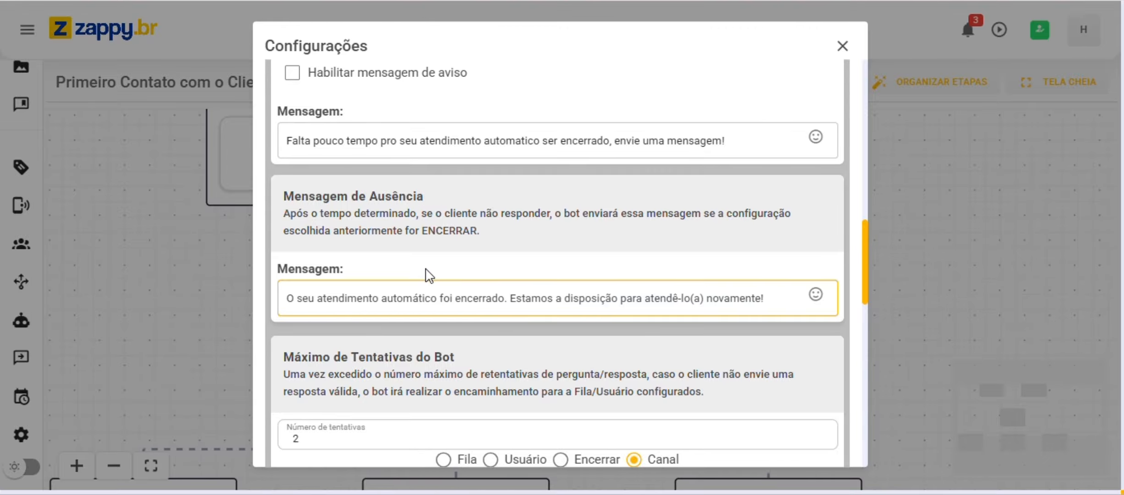
# Close the general bot settings and save the chatbot flow Primeiro Contato com o Cliente.
pyautogui.scroll(-5, 426, 270)
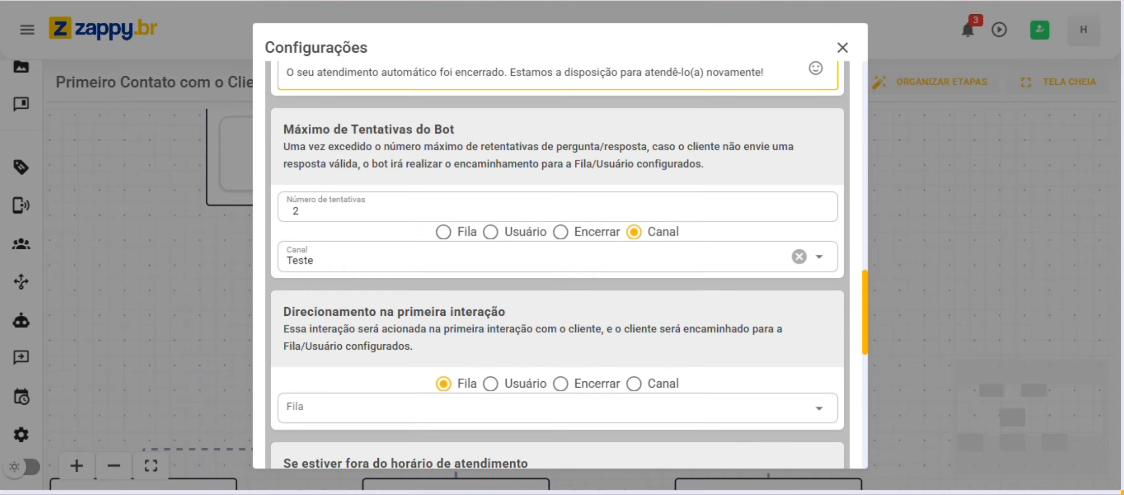
pyautogui.click(843, 46)
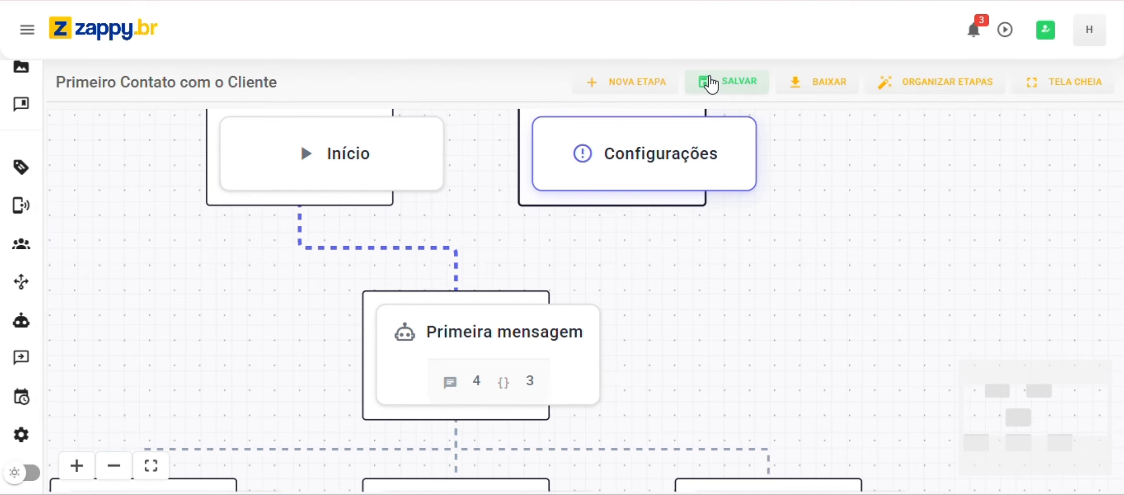
pyautogui.click(712, 84)
# Go to the Canais de Comunicação page and toggle the Visualização Normal display of the channel cards.
pyautogui.moveTo(58, 264)
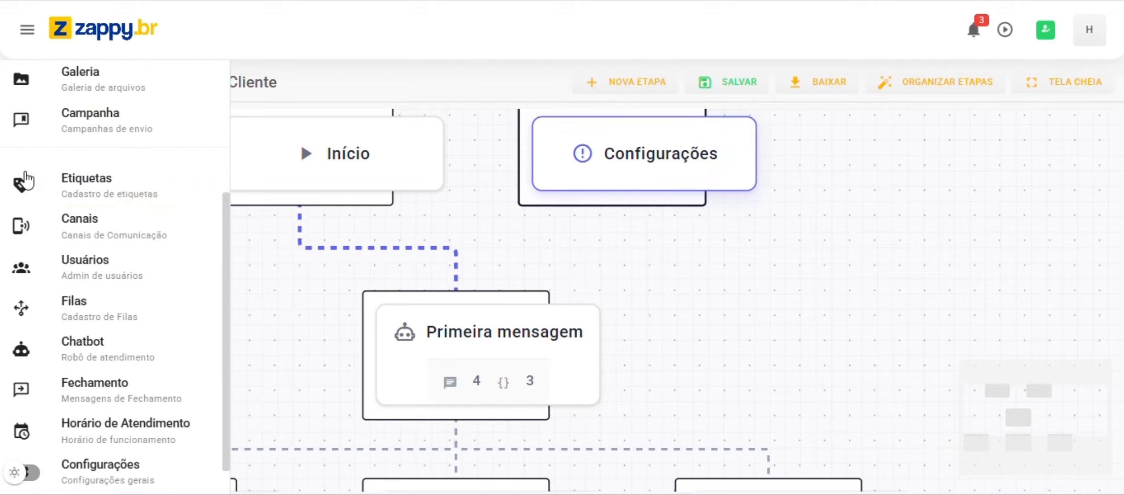
pyautogui.scroll(5, 58, 263)
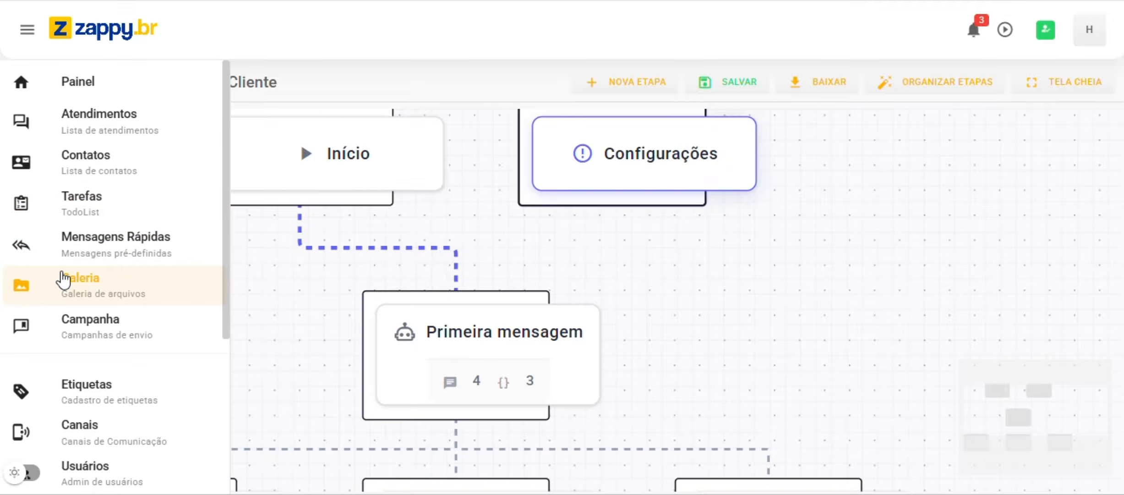
pyautogui.scroll(-3, 64, 312)
pyautogui.click(68, 321)
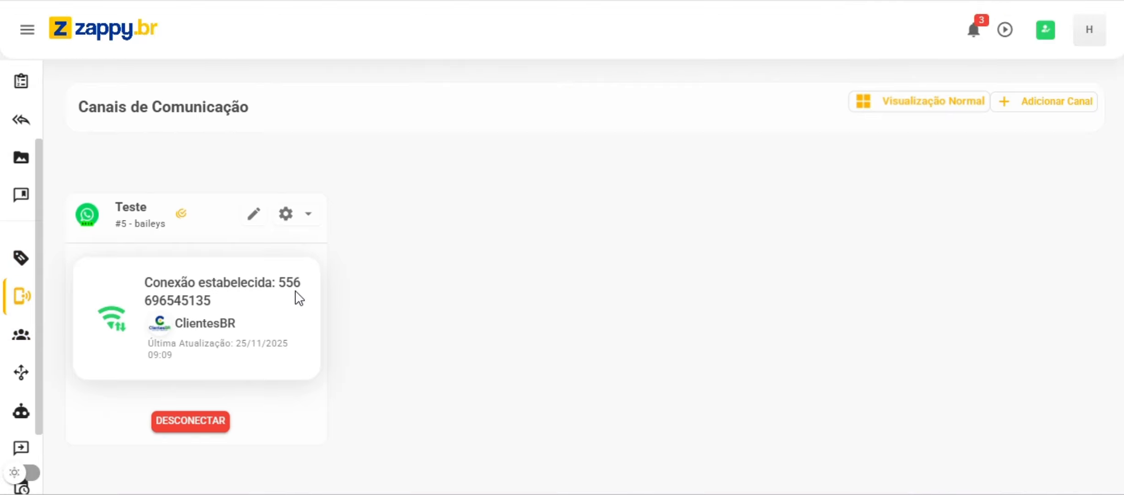
pyautogui.click(287, 217)
pyautogui.click(275, 217)
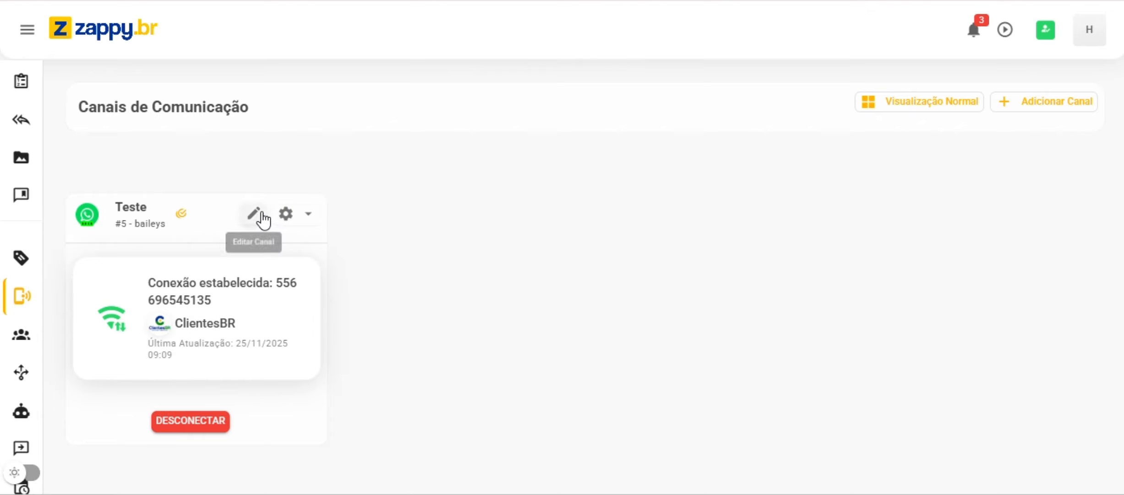
pyautogui.click(924, 105)
pyautogui.scroll(-1, 618, 219)
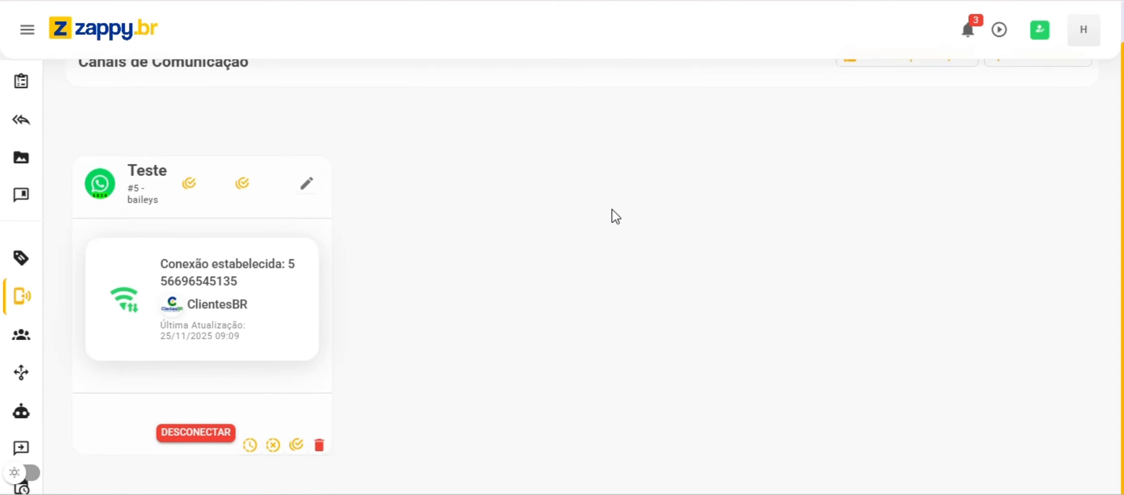
# Assign the chatbot Primeiro Contato com o Cliente to the Teste channel and save the channel.
pyautogui.click(304, 185)
pyautogui.scroll(-5, 502, 226)
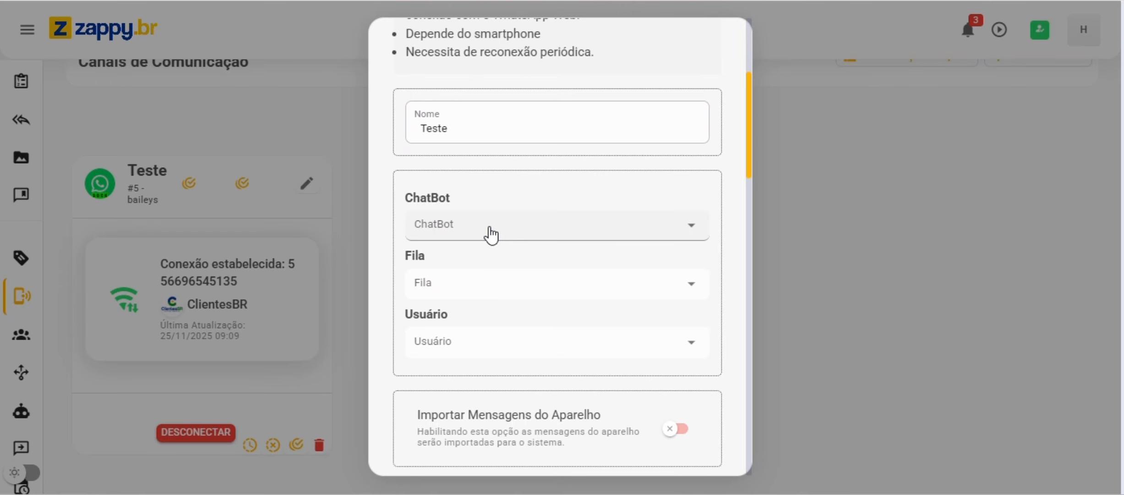
pyautogui.click(451, 229)
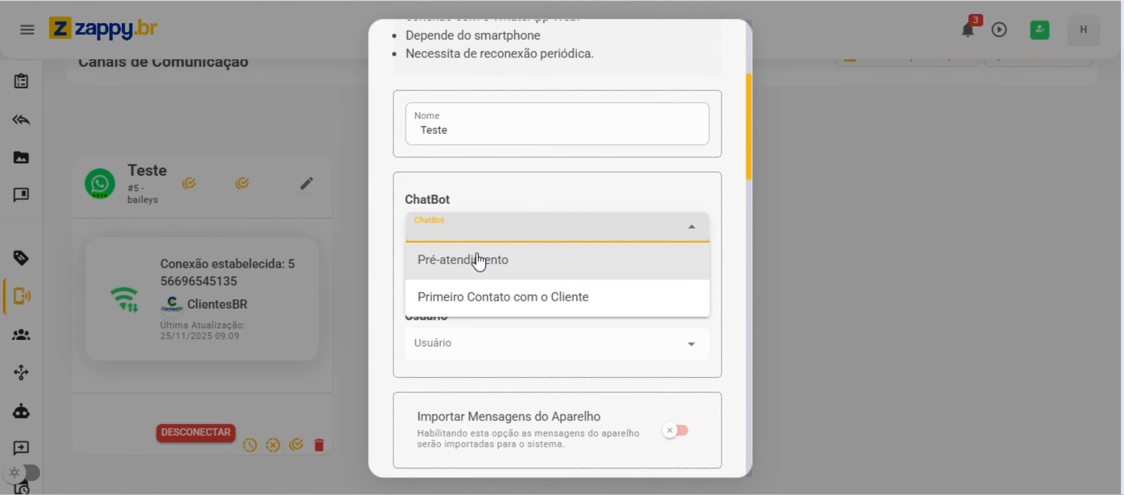
pyautogui.click(516, 302)
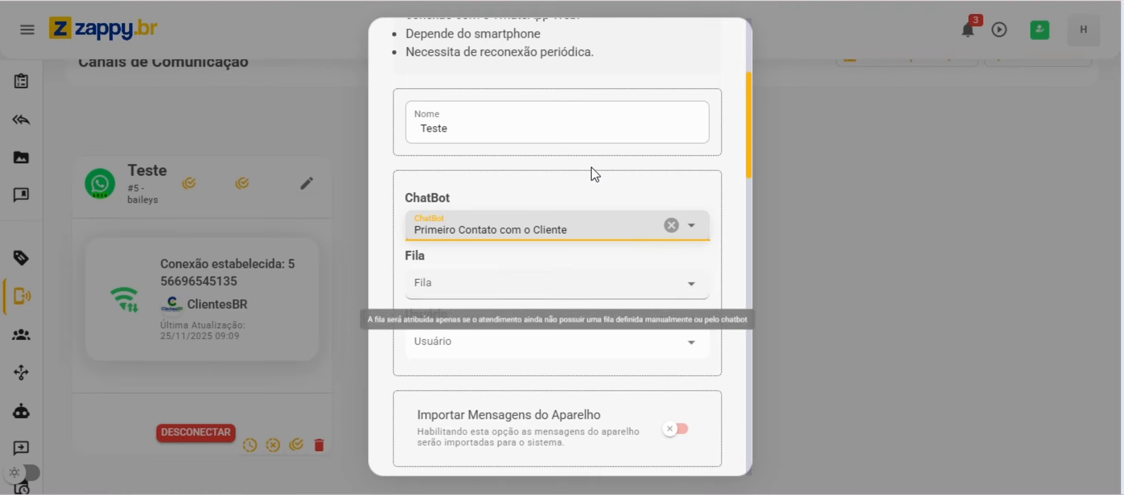
pyautogui.scroll(-10, 597, 188)
pyautogui.scroll(-5, 599, 192)
pyautogui.click(660, 465)
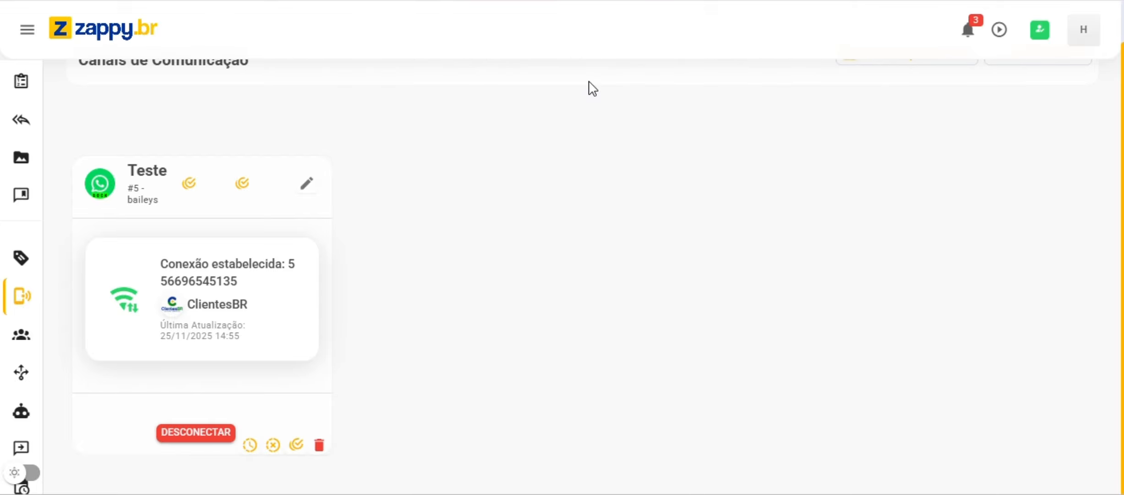
pyautogui.hotkey('ctrl', 'Tab')
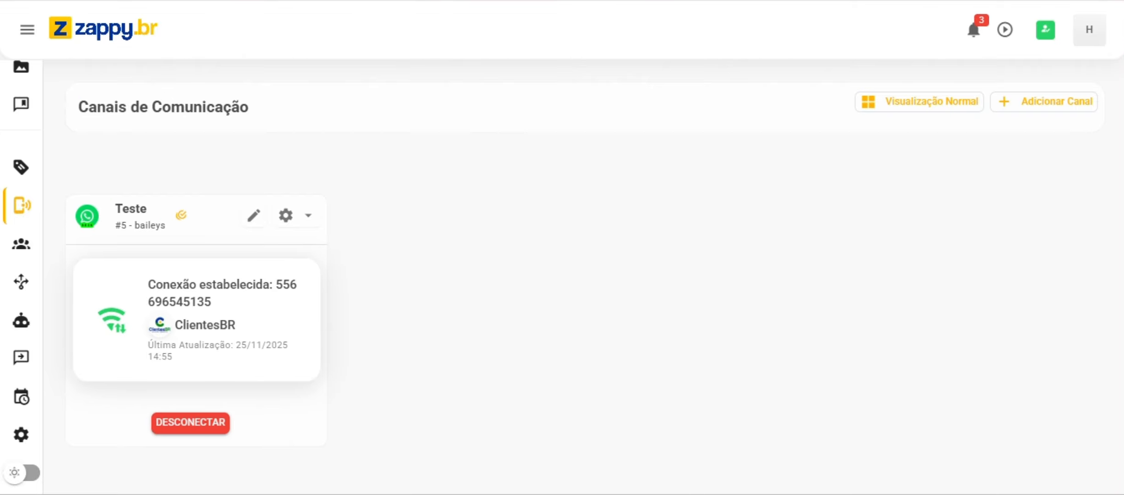